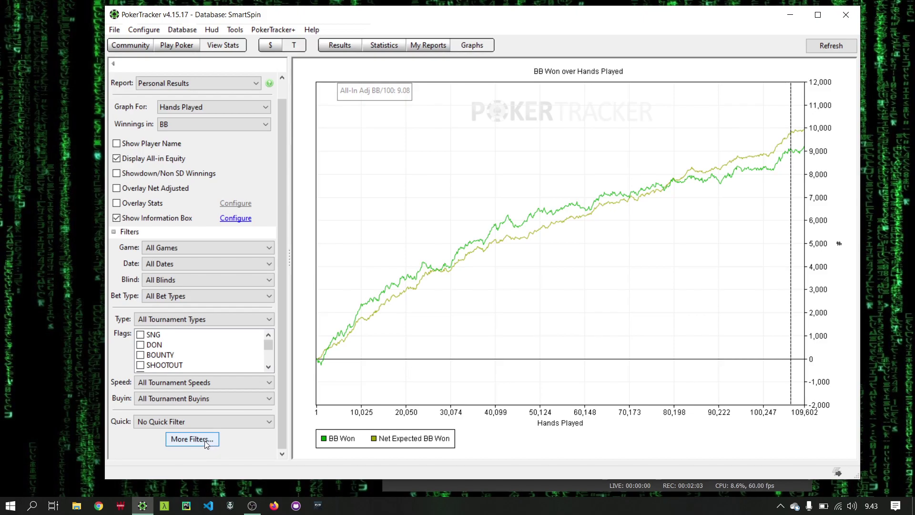
Start a new tournament filter for the graph and enable the Player is Hero condition in the hand details.
click(205, 439)
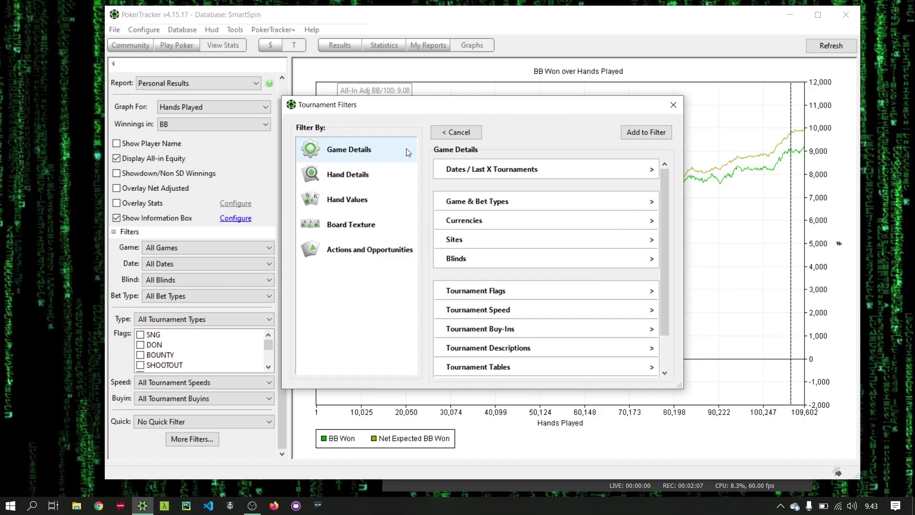
click(349, 179)
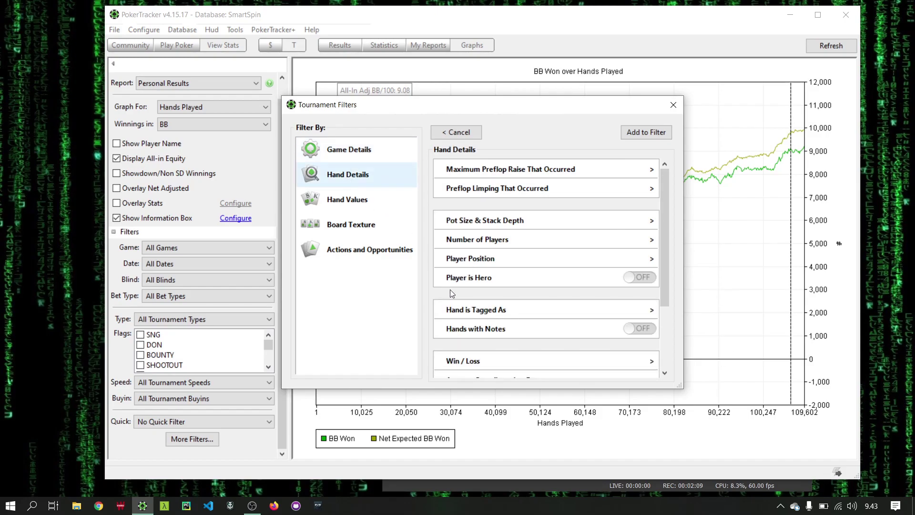
click(647, 282)
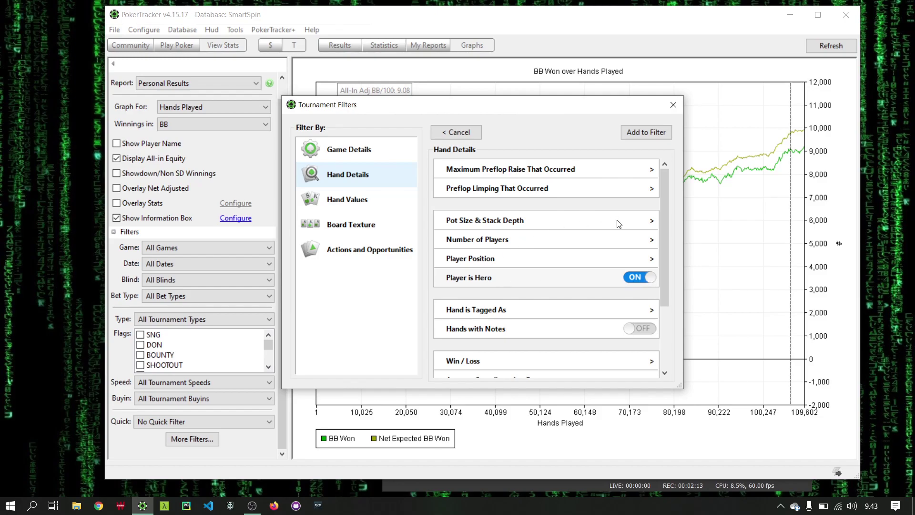
Add a preflop effective stack size condition between 0 and 7.9 big blinds to the filter.
click(651, 223)
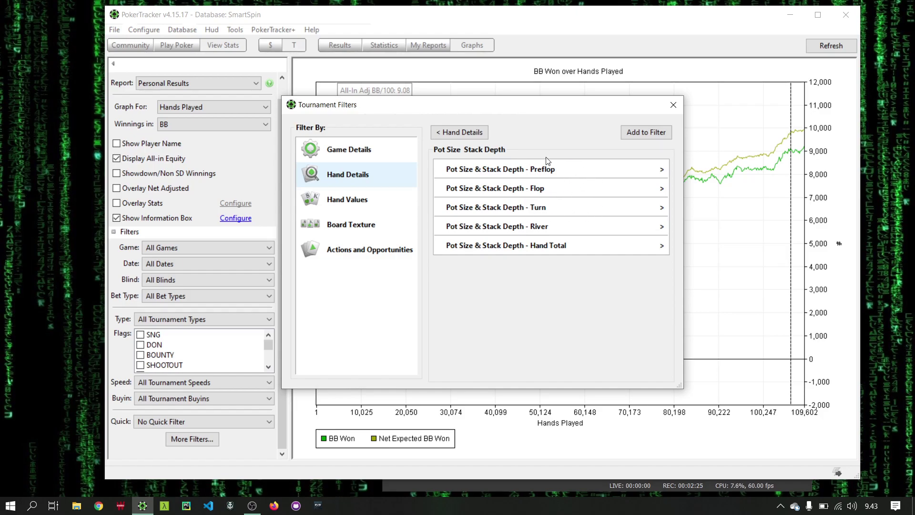
click(566, 172)
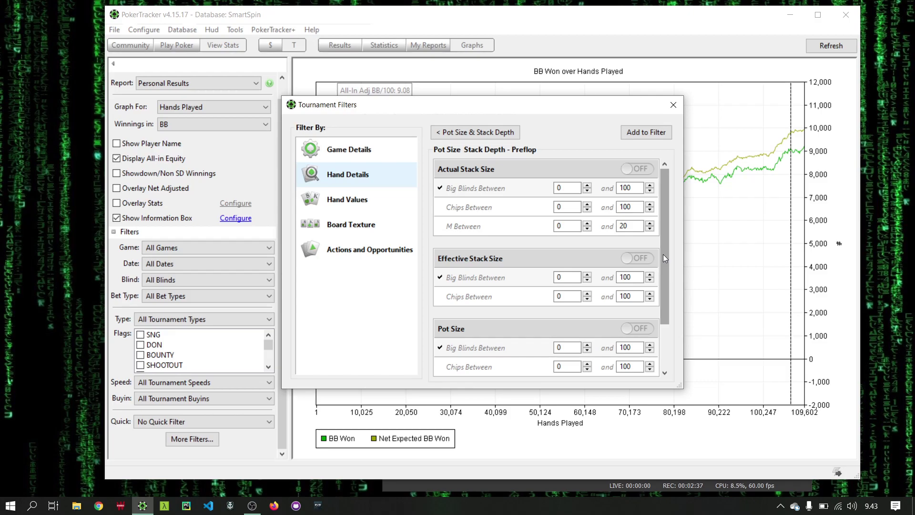
click(639, 257)
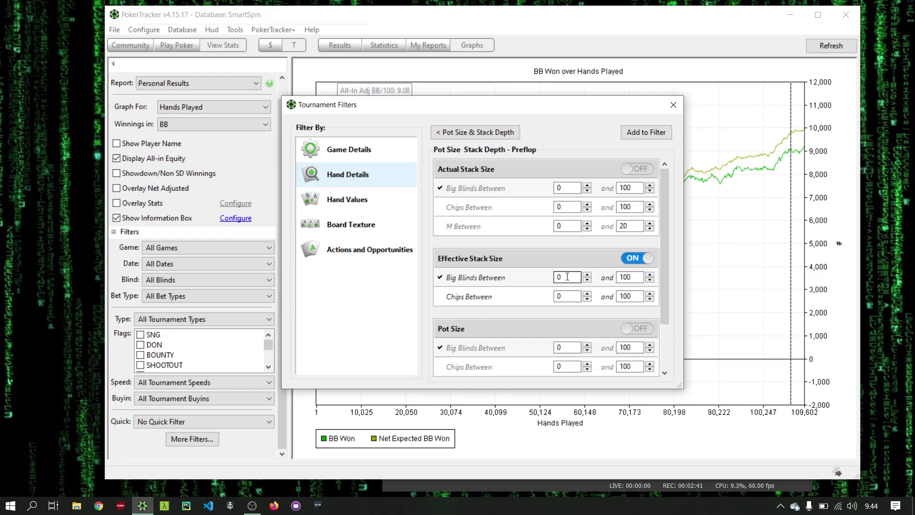
key(Tab)
text(7.9)
click(658, 133)
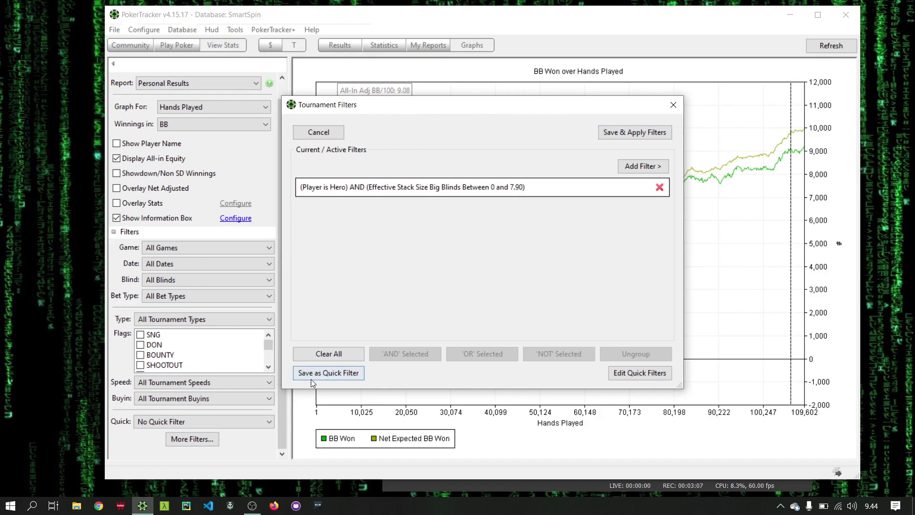
Save the filter as a new quick filter named 0-8bb and apply it to the graph.
click(336, 378)
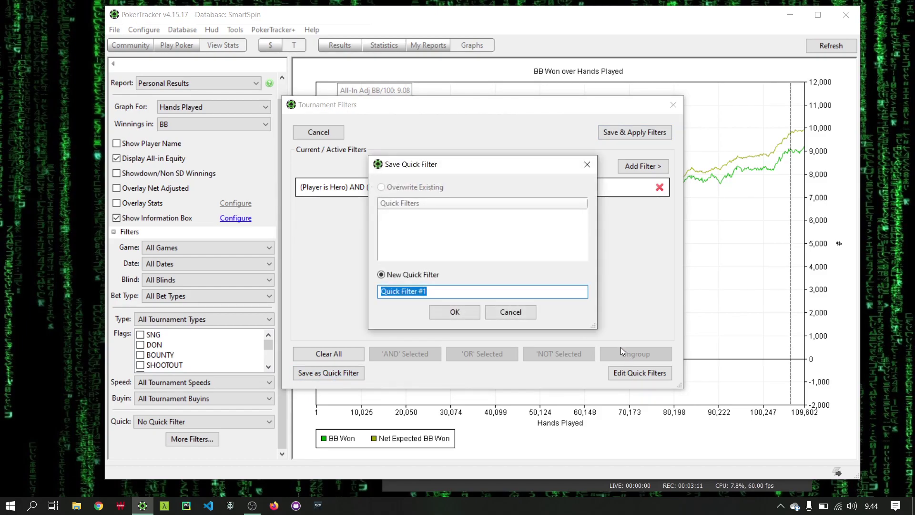
key(BackSpace)
text(0-8)
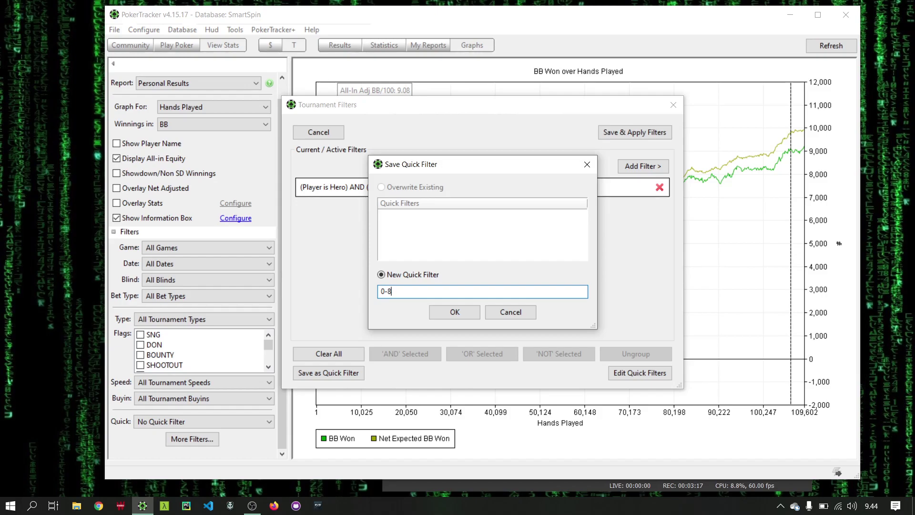
text(bb)
click(442, 315)
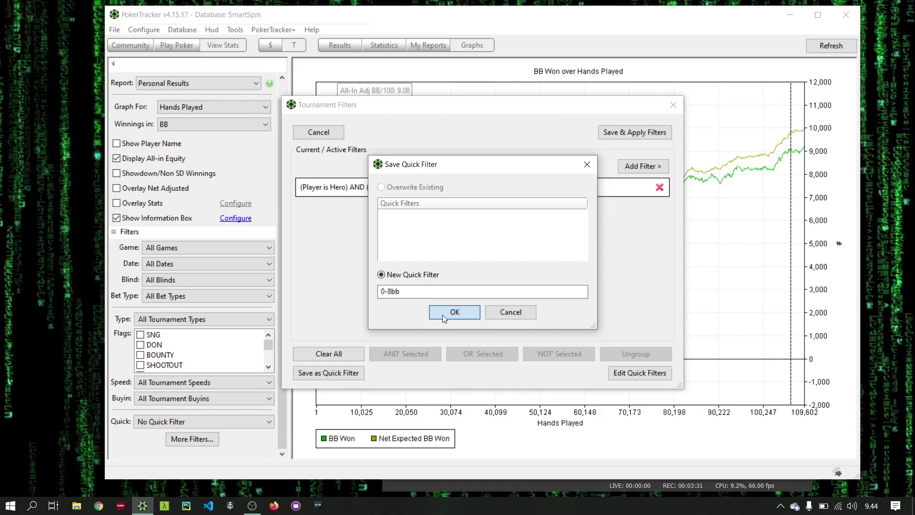
click(442, 315)
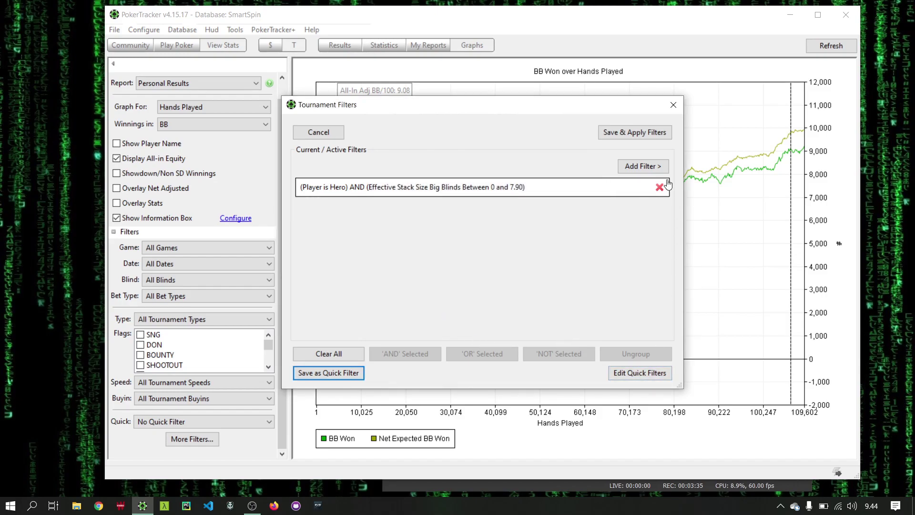
click(644, 133)
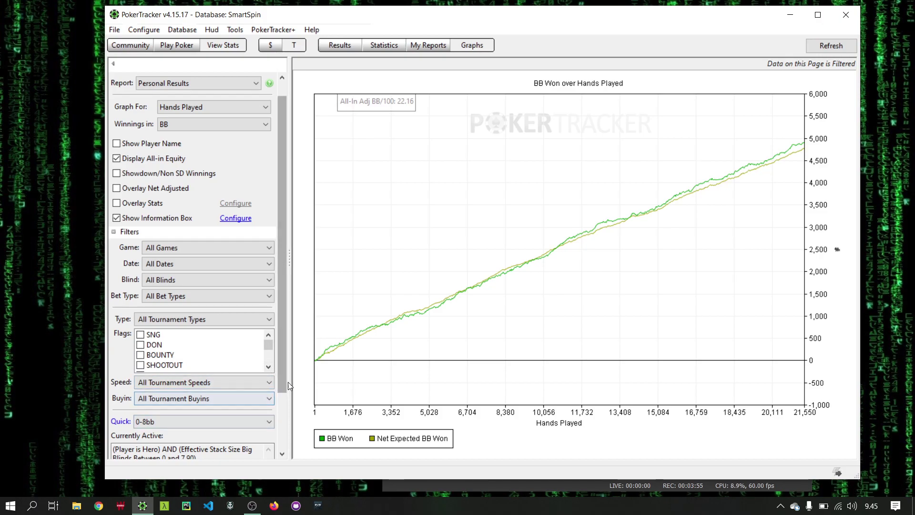
Clear the 0-8bb conditions and start a new filter with Player is Hero enabled.
drag(288, 381, 286, 428)
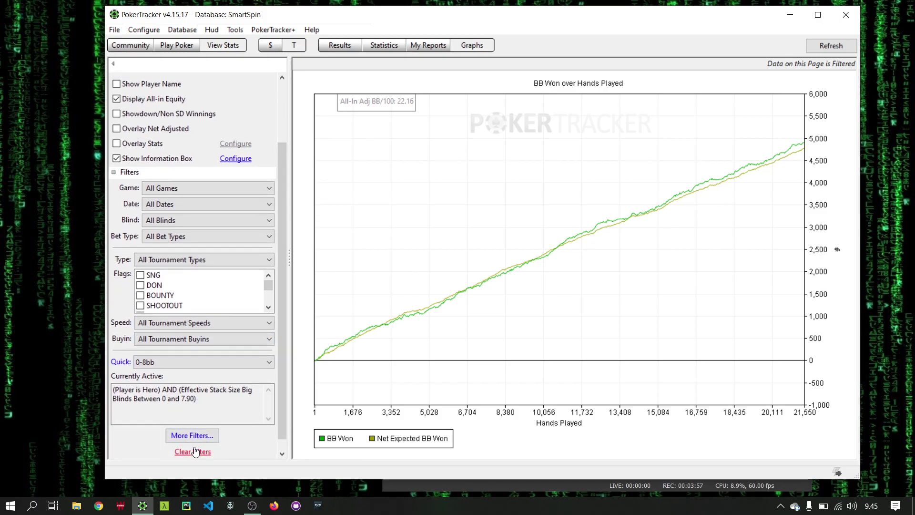
click(207, 435)
click(346, 352)
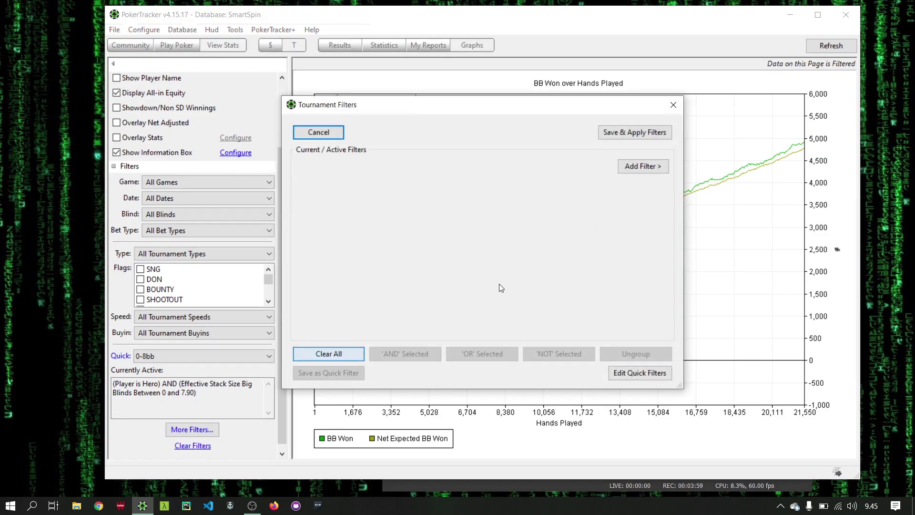
click(655, 166)
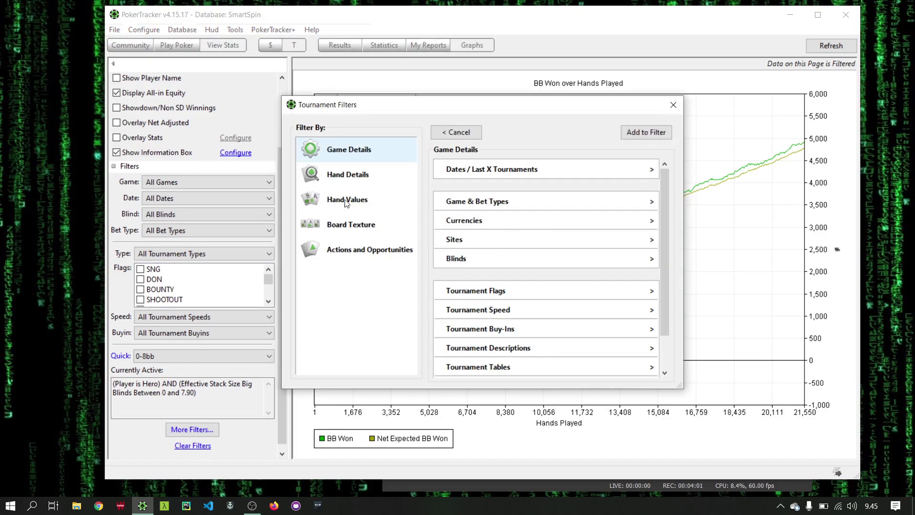
click(347, 176)
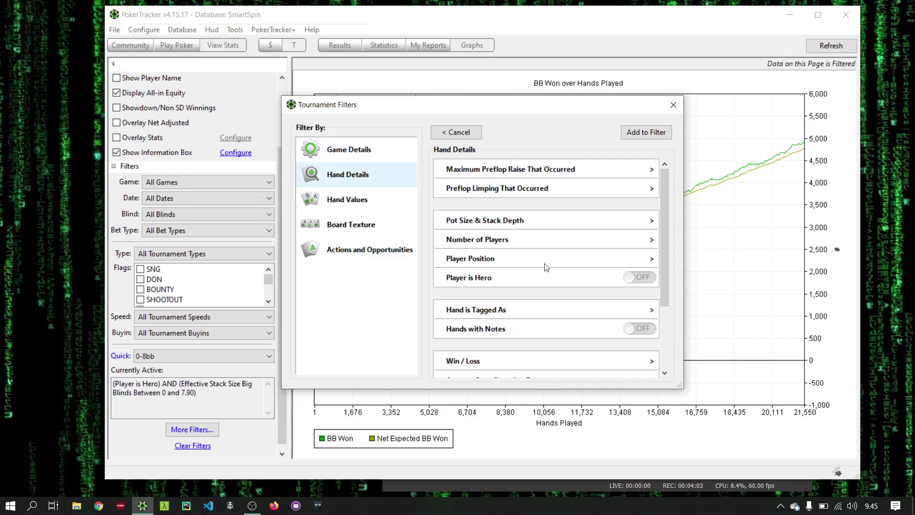
click(642, 278)
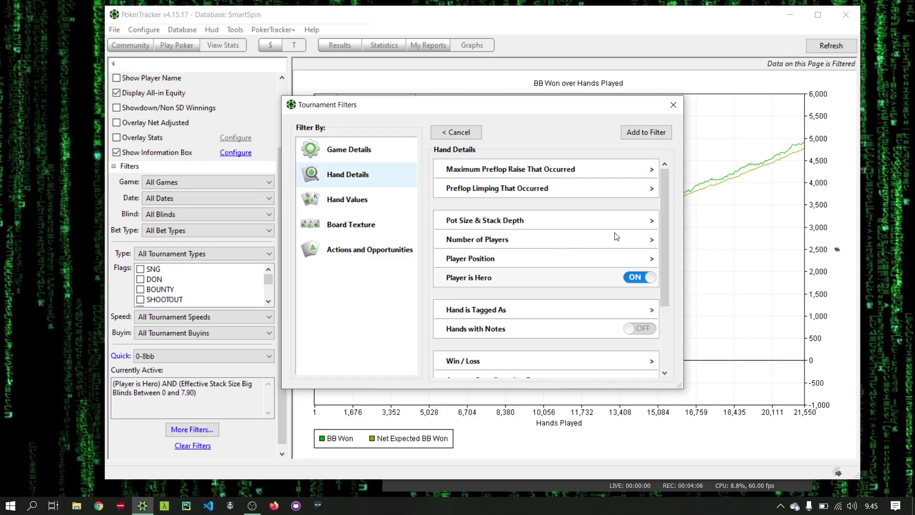
click(641, 242)
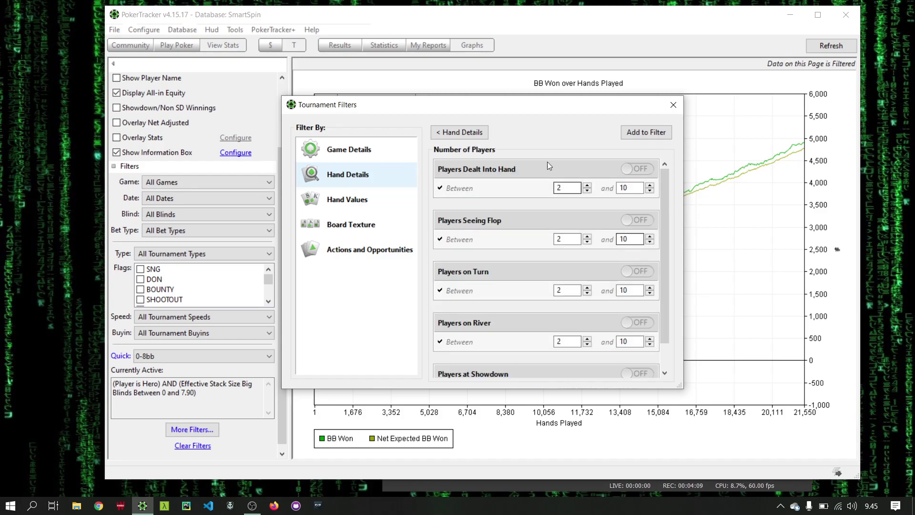
click(362, 179)
Add a preflop effective stack size condition between 8 and 11.9 big blinds to the filter.
click(630, 226)
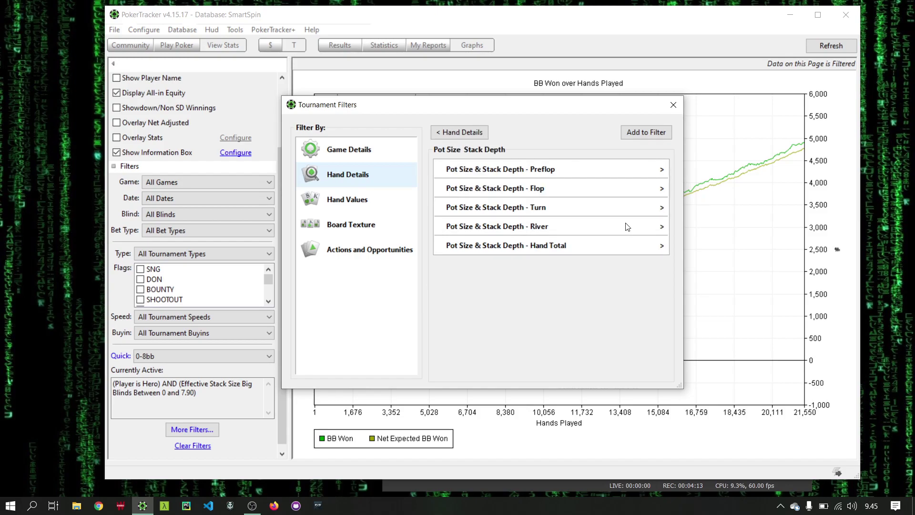
click(659, 170)
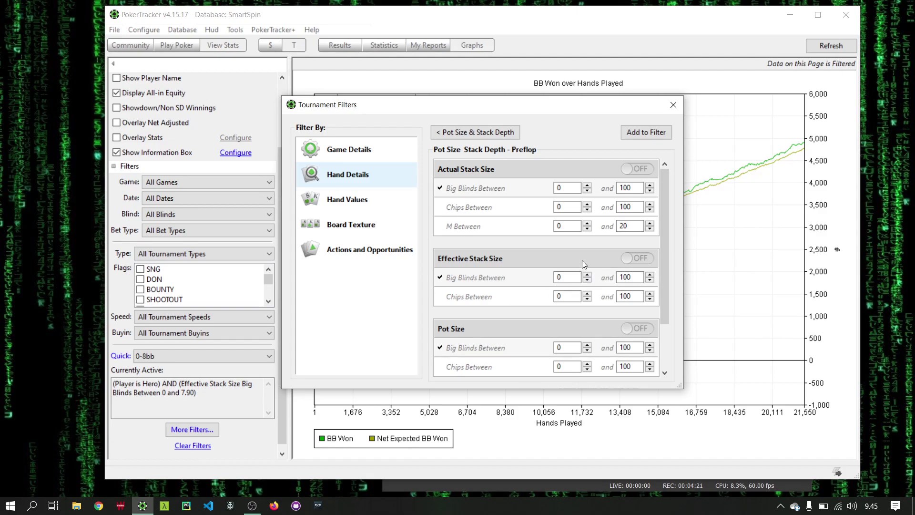
click(594, 257)
click(585, 277)
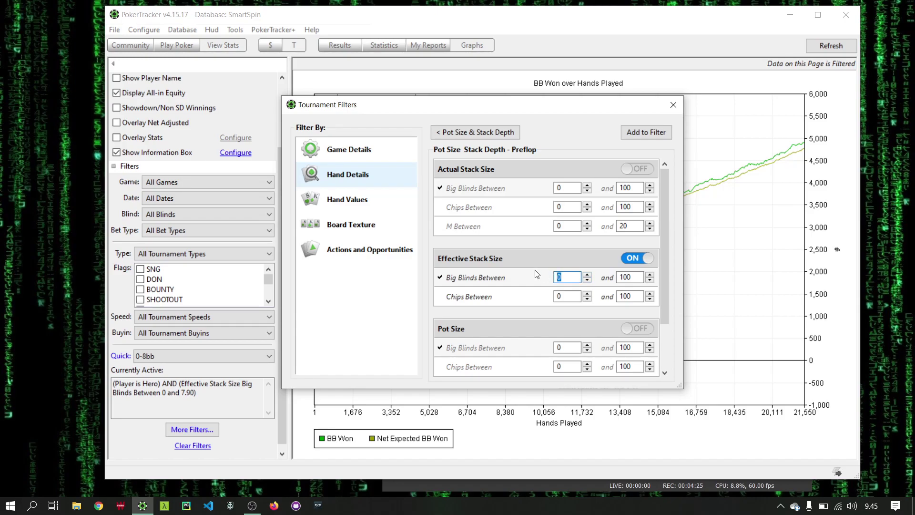
text(8)
key(Tab)
click(636, 278)
double_click(635, 277)
text(11.9)
click(646, 133)
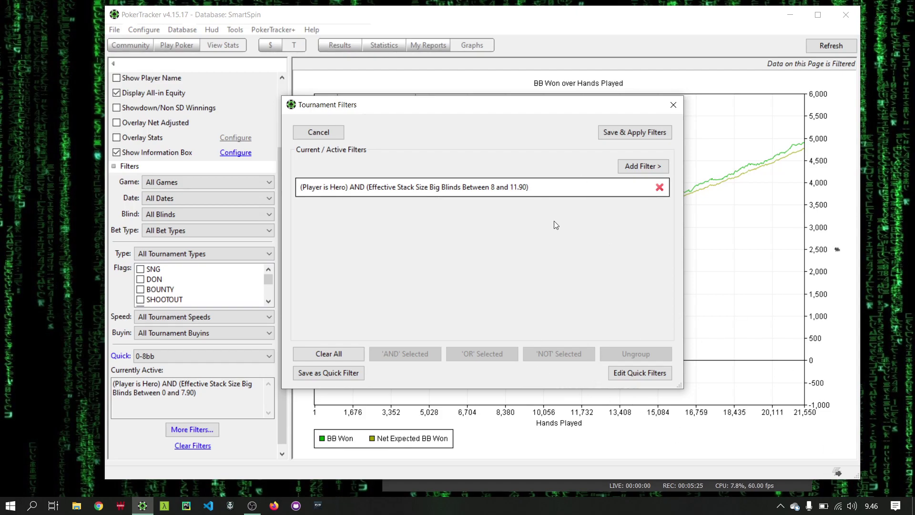
Save the filter as a new quick filter named 8-12bb and apply it to the graph.
click(336, 373)
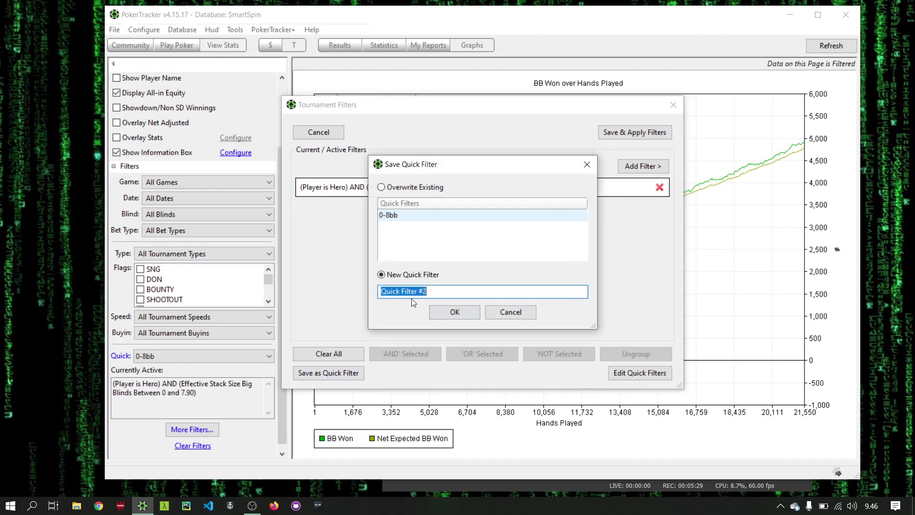
text(8-12bb)
click(466, 312)
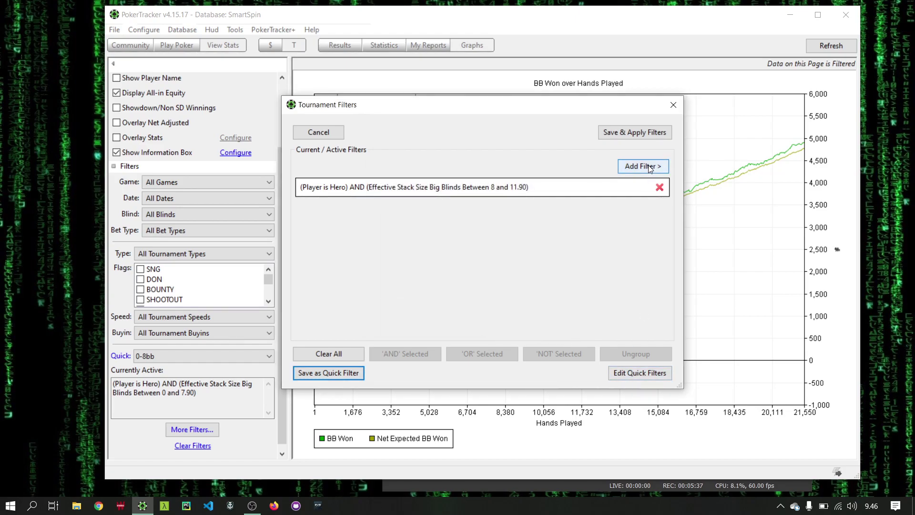
click(639, 132)
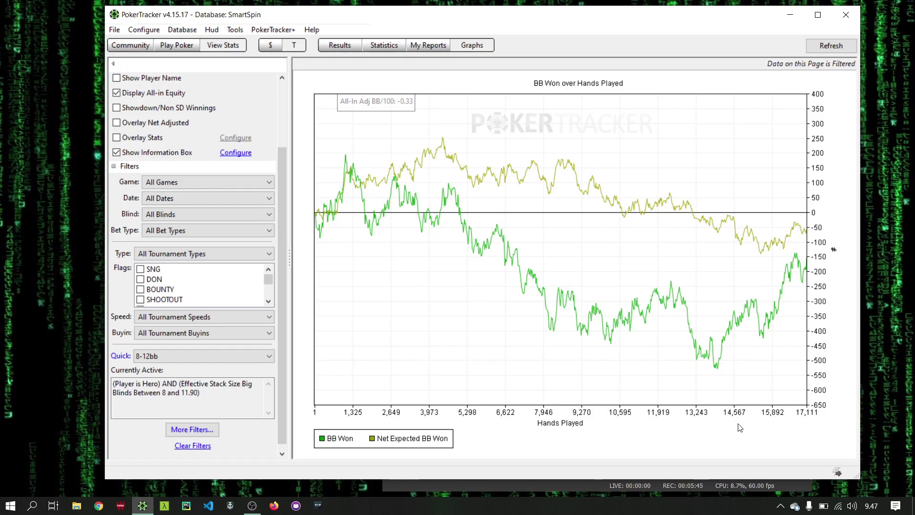
Clear the 8-12bb conditions and start a new filter with Player is Hero enabled.
click(199, 430)
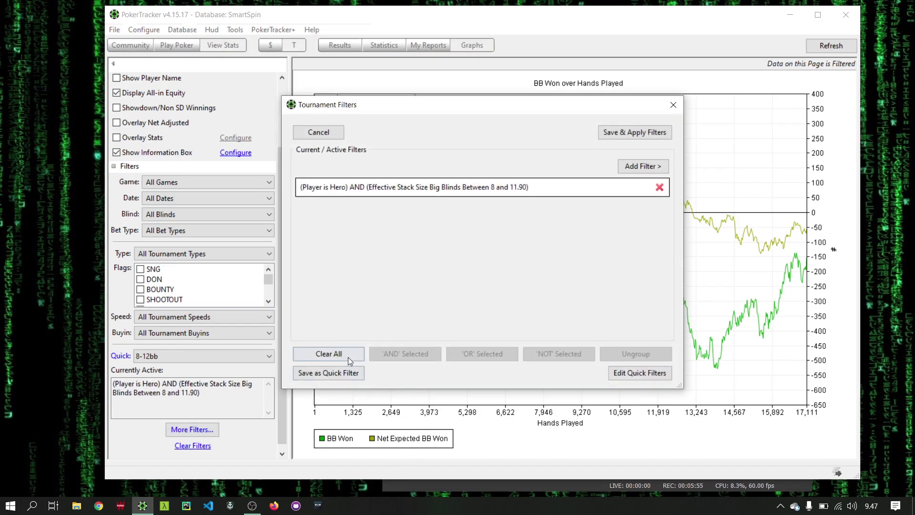
click(351, 355)
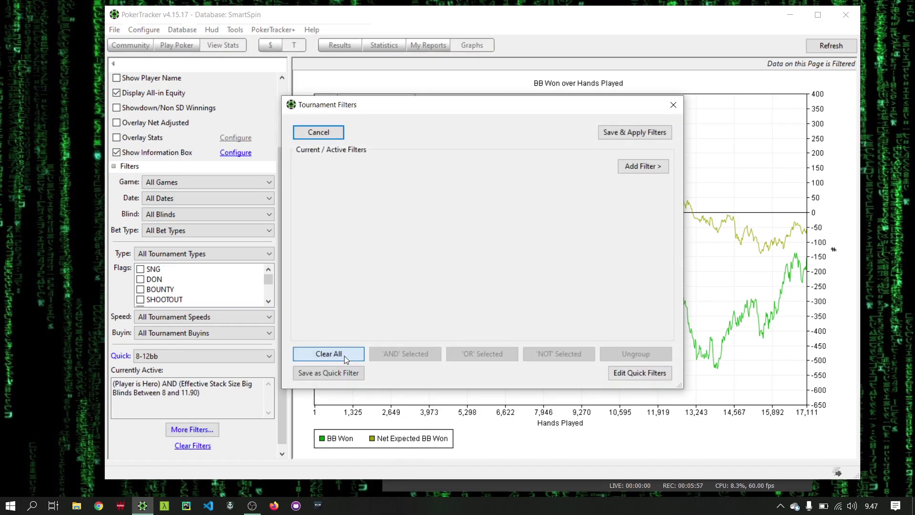
click(648, 167)
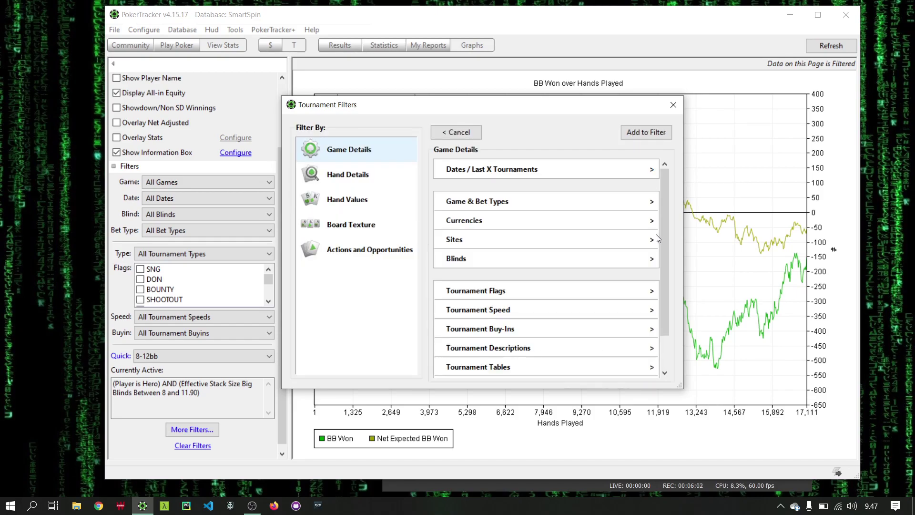
click(342, 176)
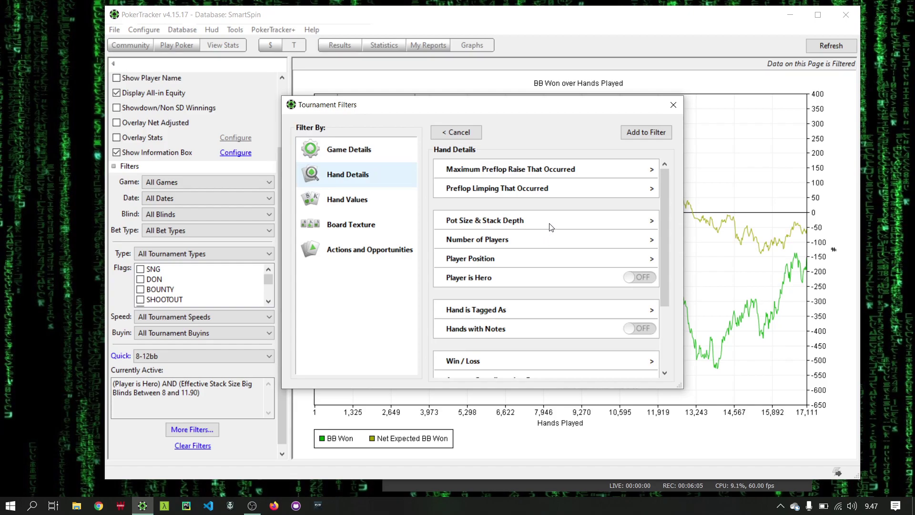
click(641, 279)
Add a river effective stack size condition between 12 and 15.9 big blinds to the filter.
click(599, 224)
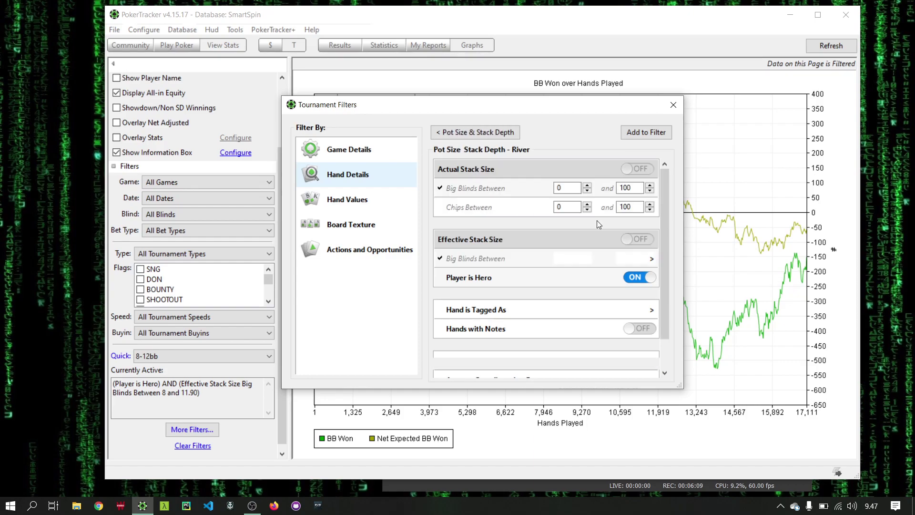
click(645, 240)
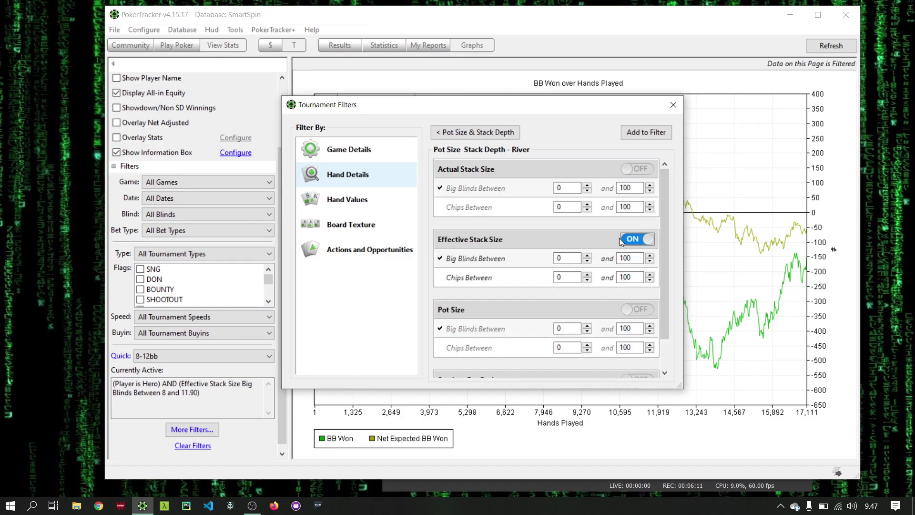
click(566, 260)
key(BackSpace)
text(12)
click(633, 258)
key(BackSpace)
key(BackSpace)
key(BackSpace)
text(15.9)
click(648, 133)
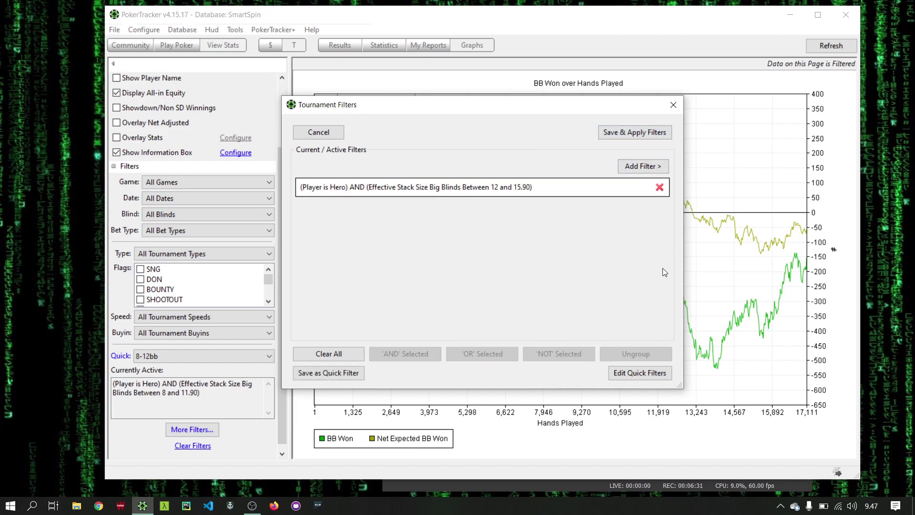
Save the filter as a new quick filter named 12-16bb and apply it to the graph.
click(327, 375)
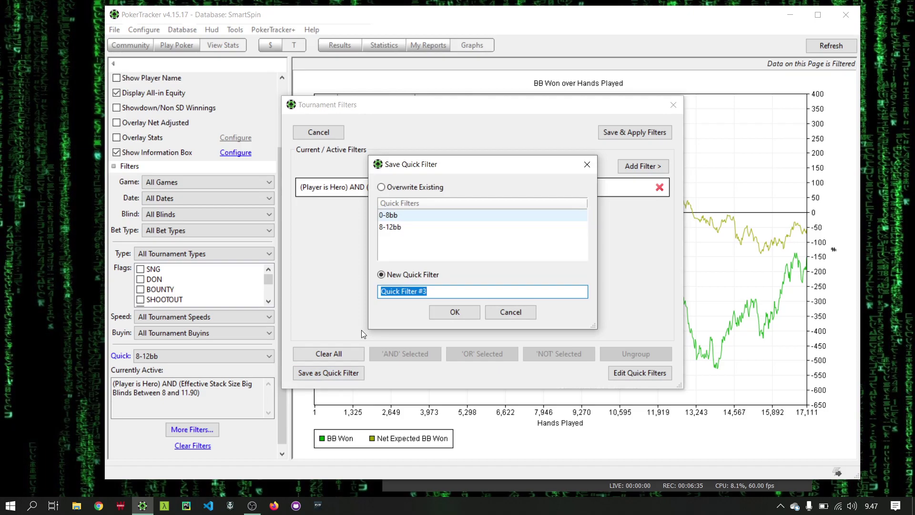
text(12-16bb)
click(441, 313)
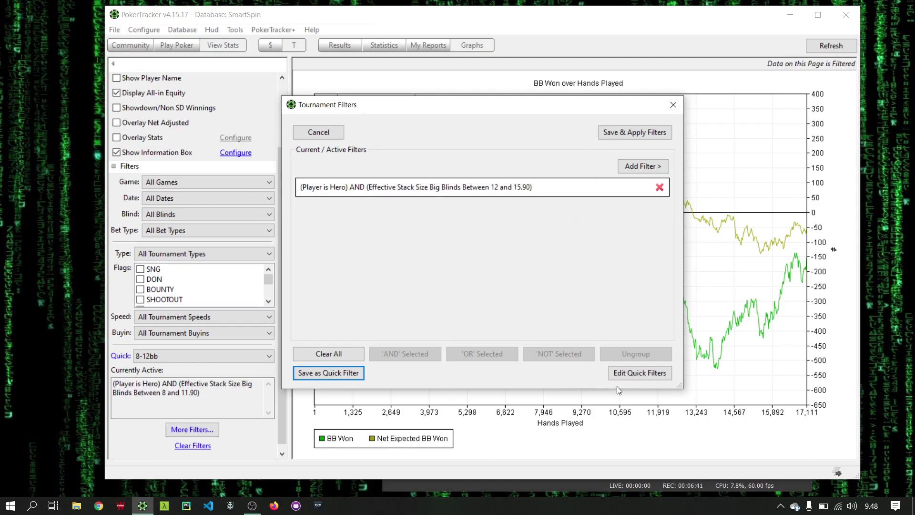
click(641, 135)
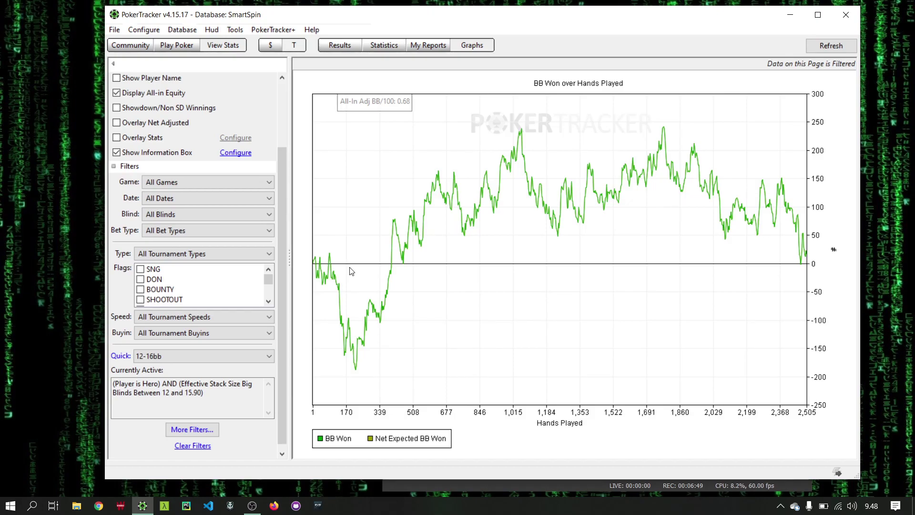
Clear the 12-16bb conditions and start a new filter with Player is Hero enabled.
click(195, 429)
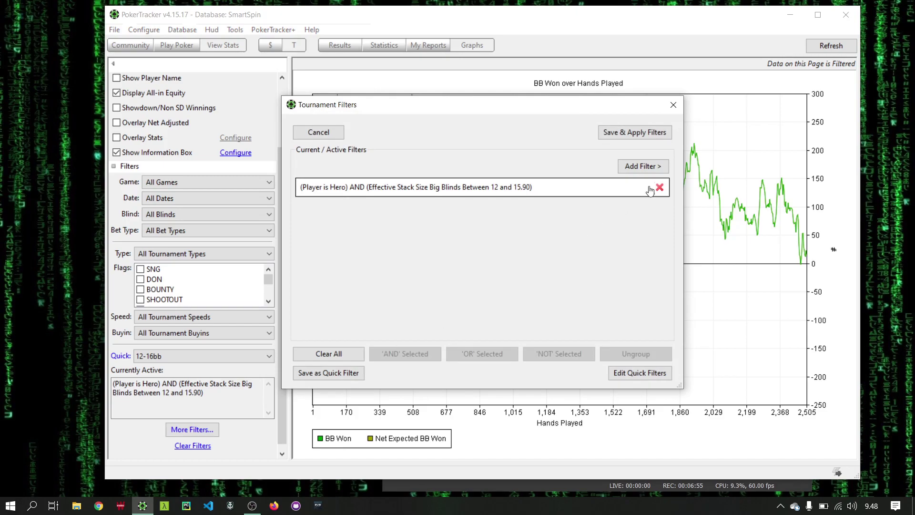
click(314, 355)
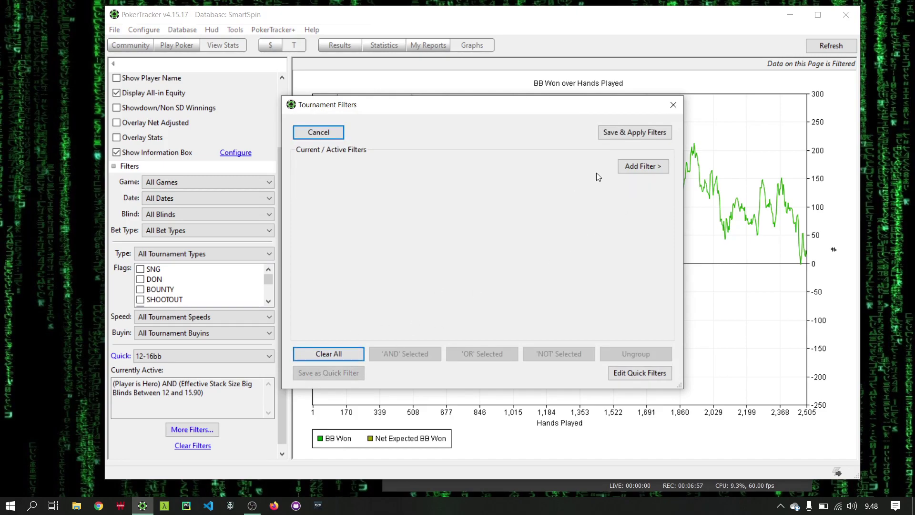
click(641, 166)
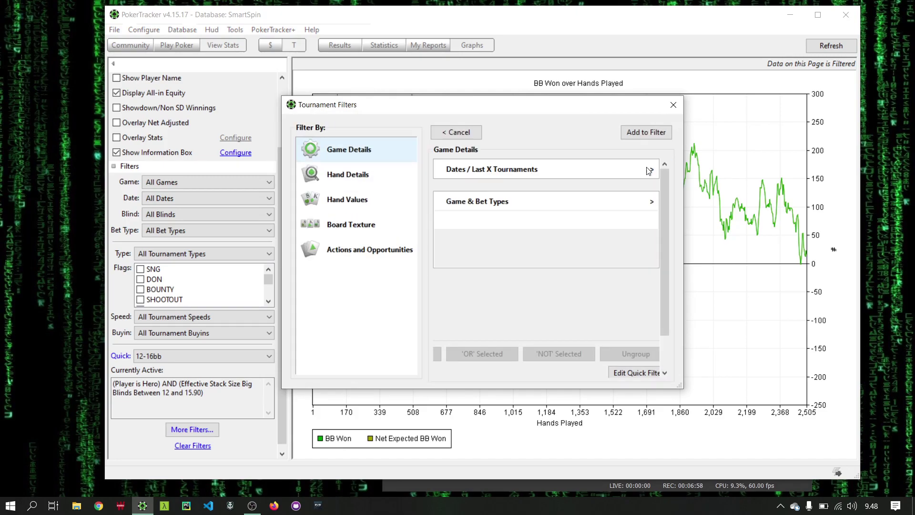
click(354, 185)
click(641, 279)
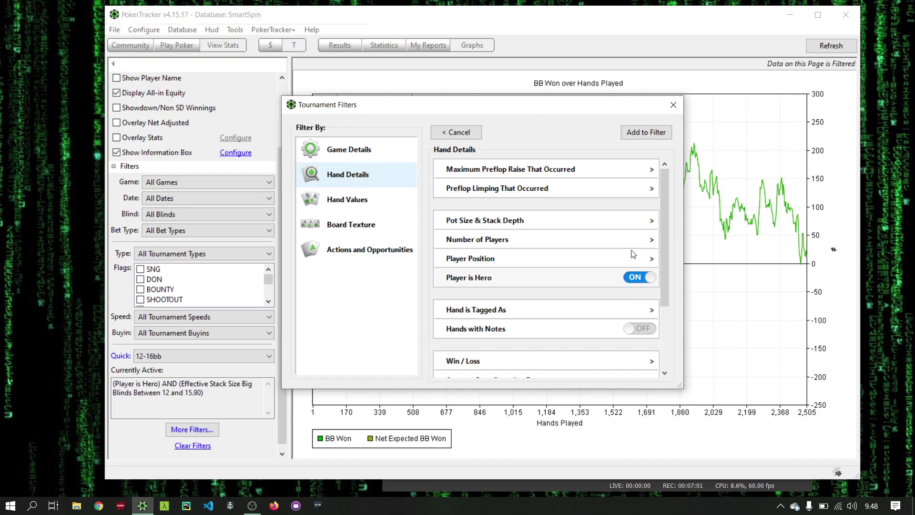
Add a preflop effective stack size condition between 16 and 19.9 big blinds to the filter.
click(634, 221)
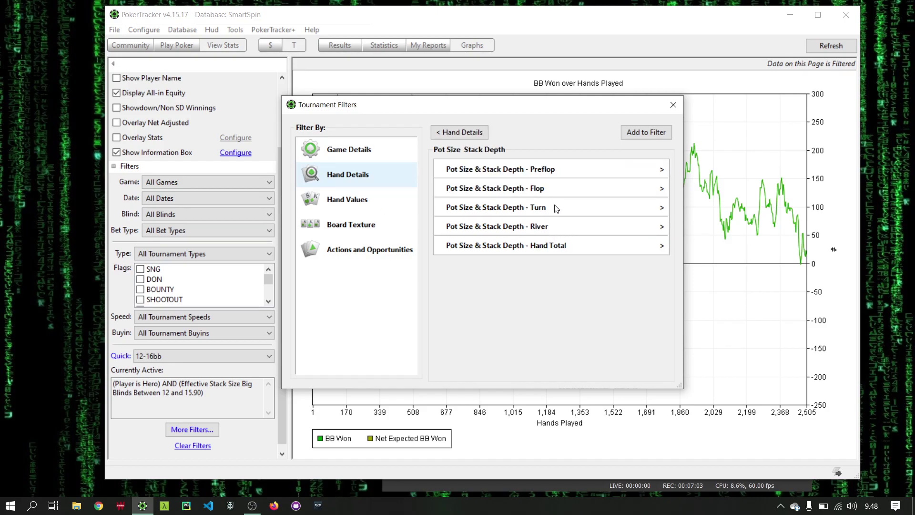
click(566, 176)
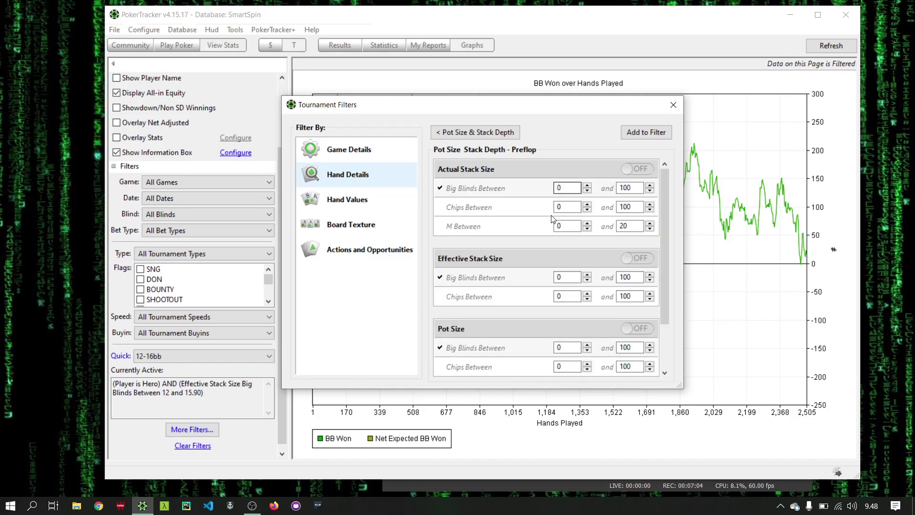
click(637, 258)
click(573, 276)
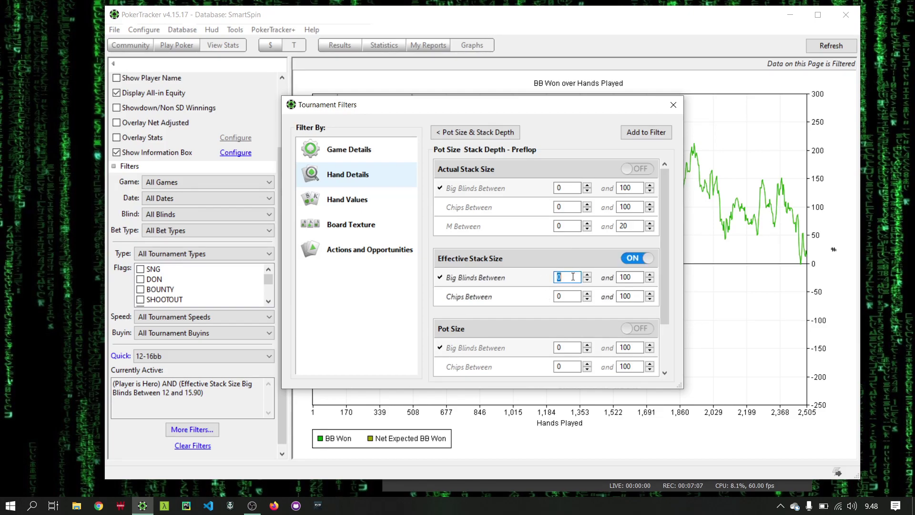
text(16)
click(639, 278)
double_click(639, 278)
text(19.9)
click(645, 133)
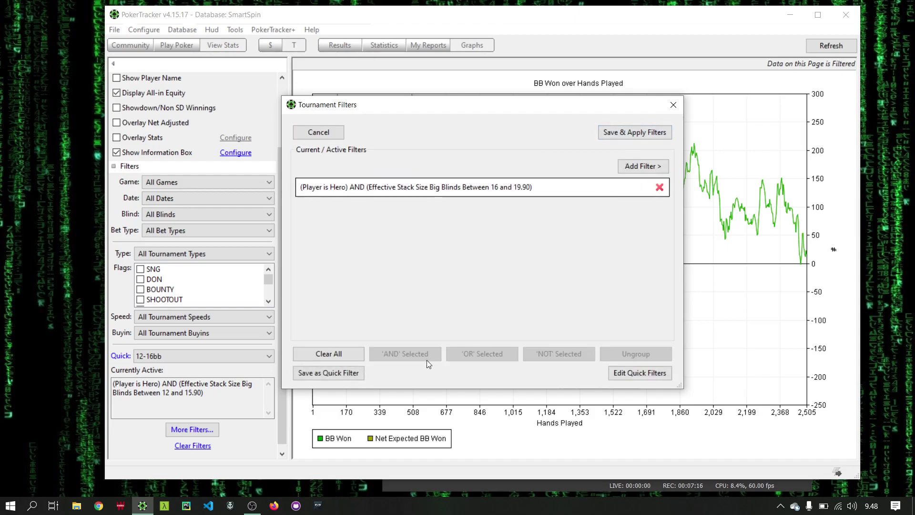
Save the filter as a new quick filter named 16-20bb and apply it to the graph.
click(325, 373)
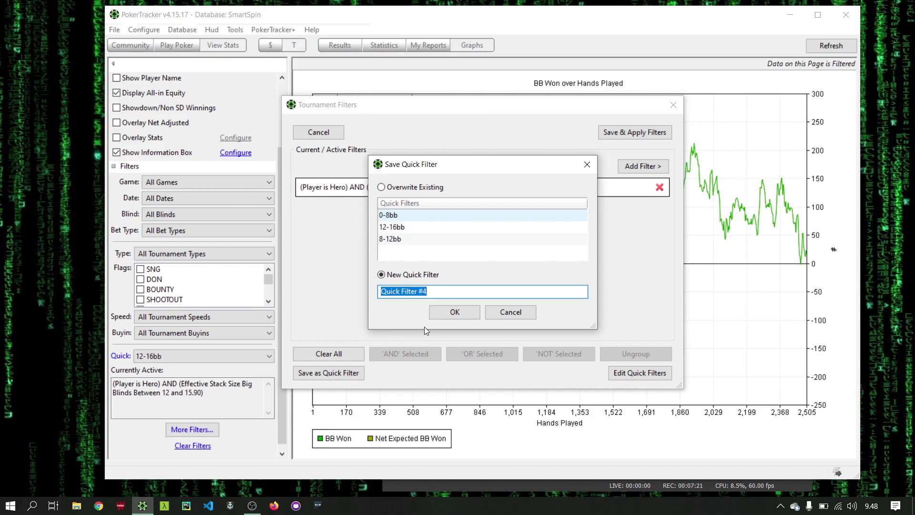
text(16-20bb)
click(441, 311)
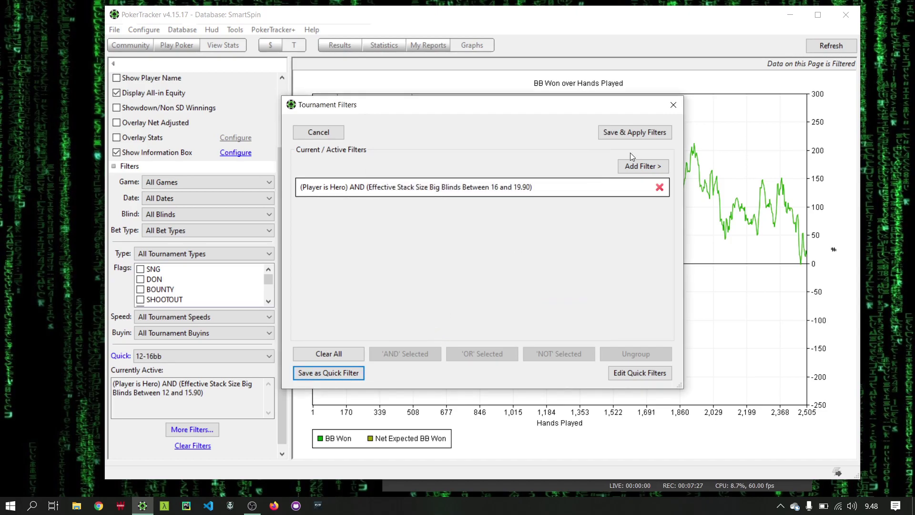
click(635, 133)
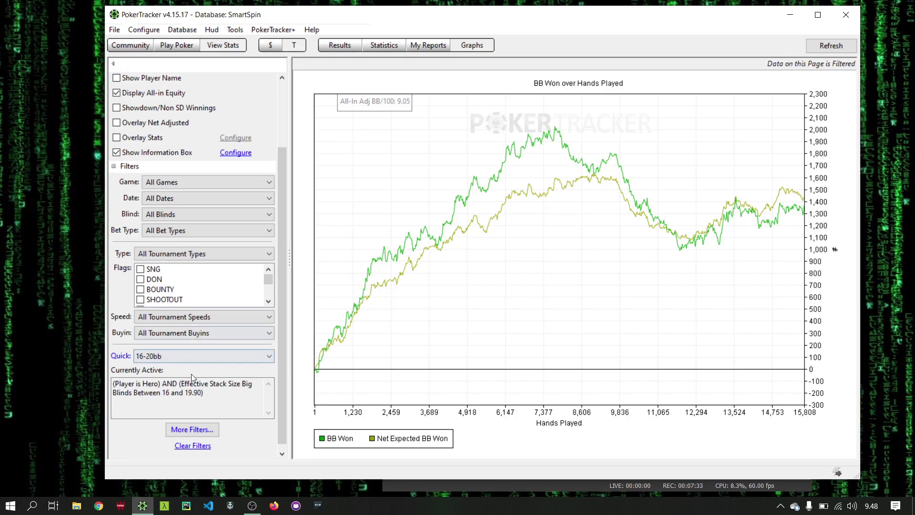
Remove the 16-20bb conditions and start a new filter with Player is Hero enabled.
click(202, 433)
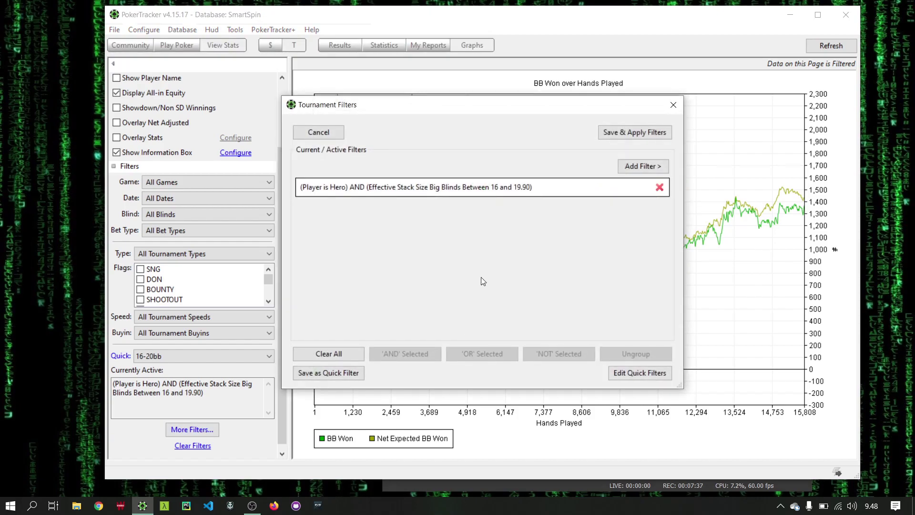
click(660, 188)
click(651, 169)
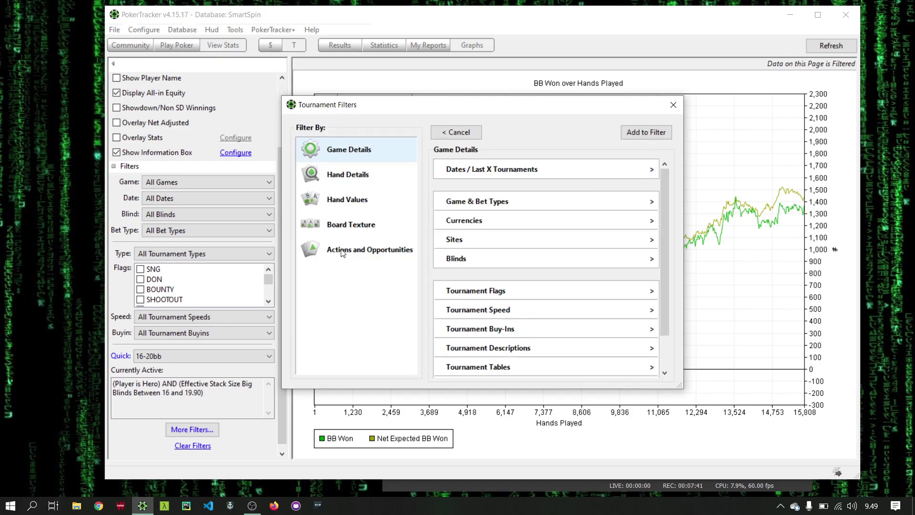
click(347, 179)
click(491, 242)
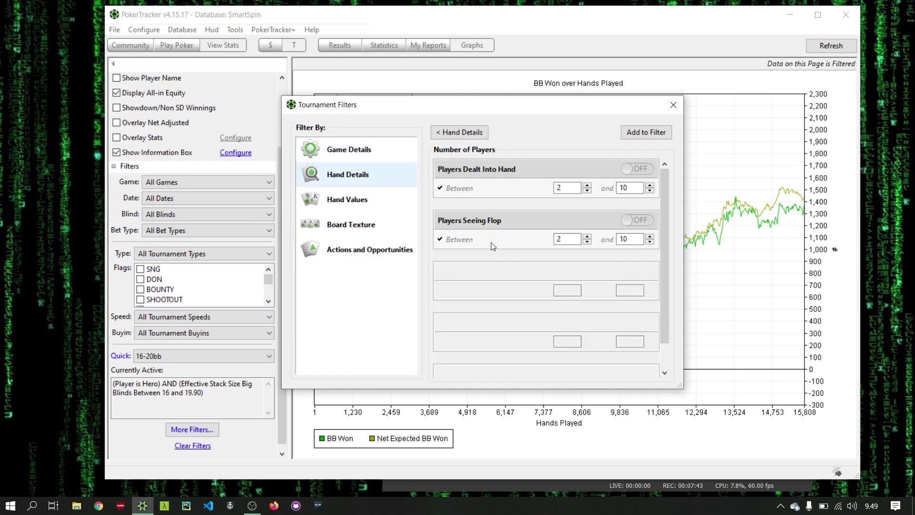
click(347, 184)
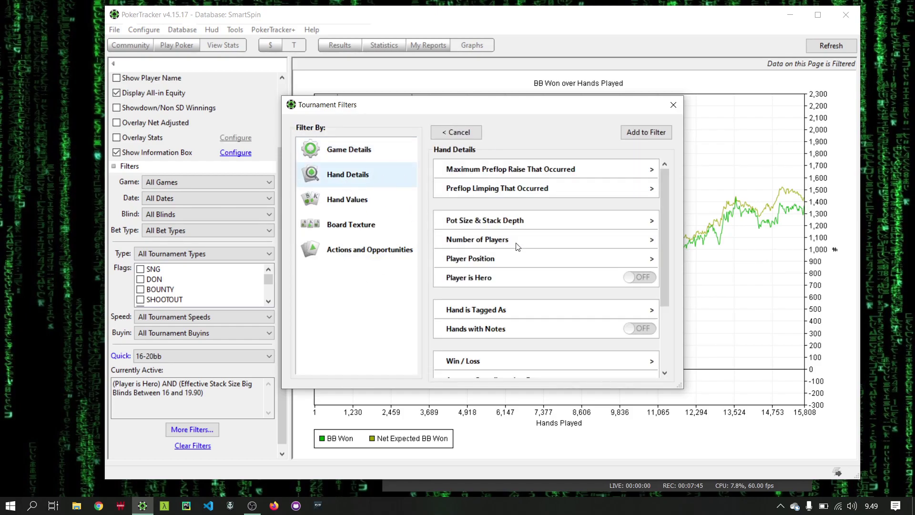
click(640, 279)
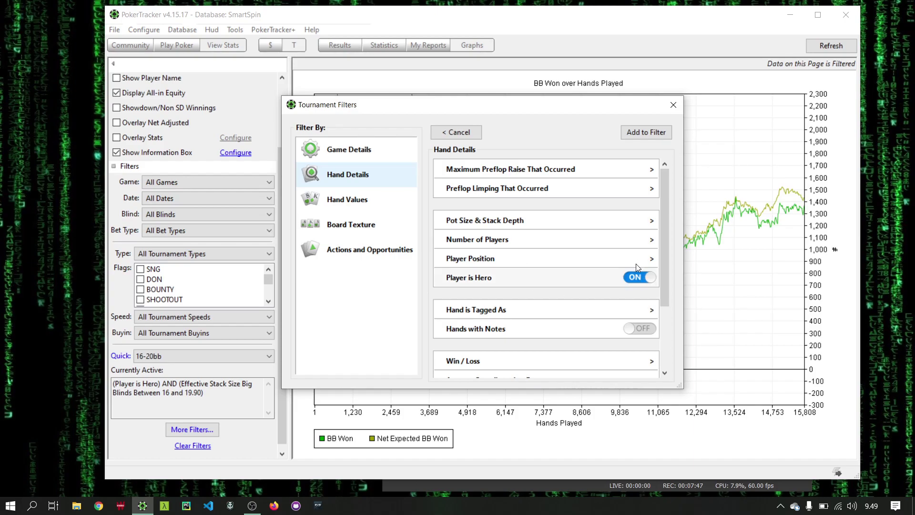
Add a preflop effective stack size condition between 20 and 100 big blinds to the filter.
click(593, 223)
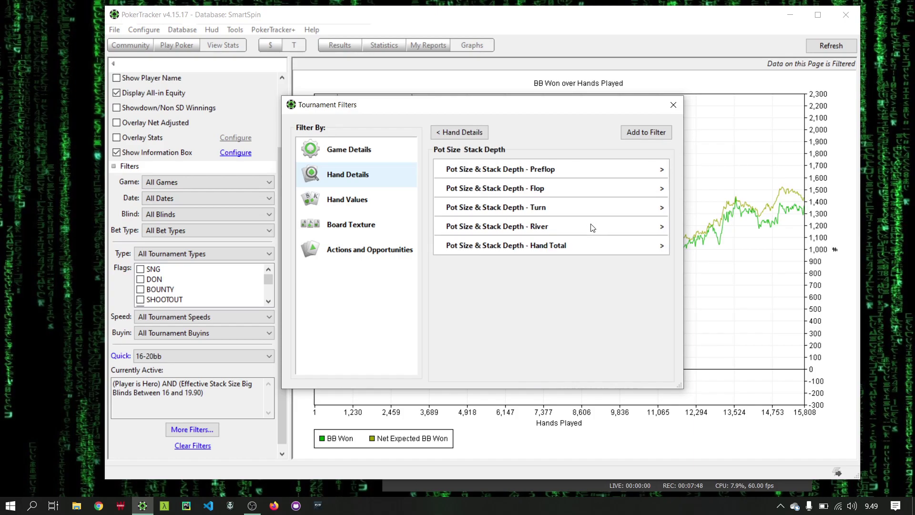
click(539, 172)
click(636, 258)
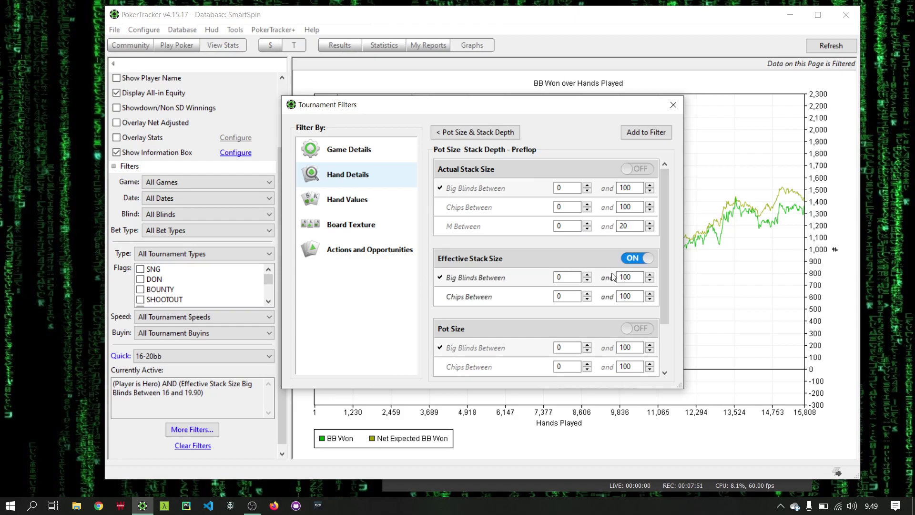
double_click(568, 280)
text(20)
click(652, 132)
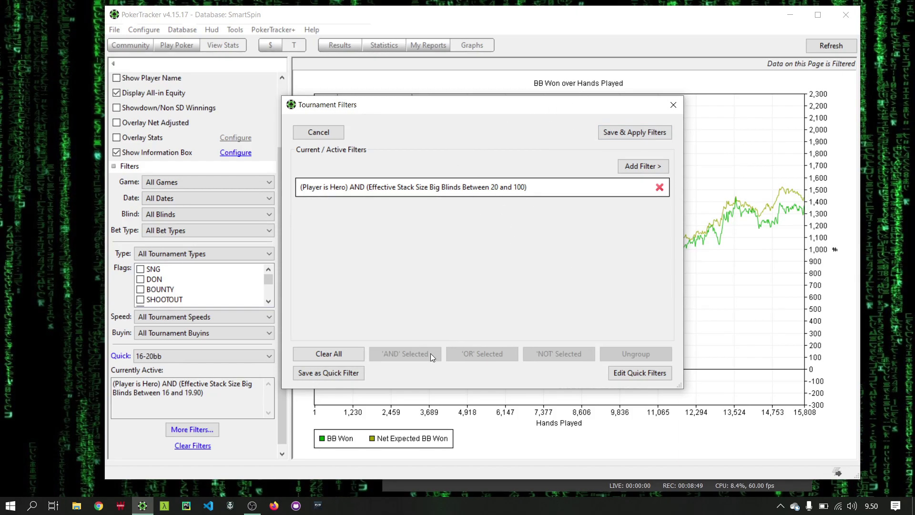
Save the filter as a new quick filter named 20-100bb and apply it to the graph.
click(352, 379)
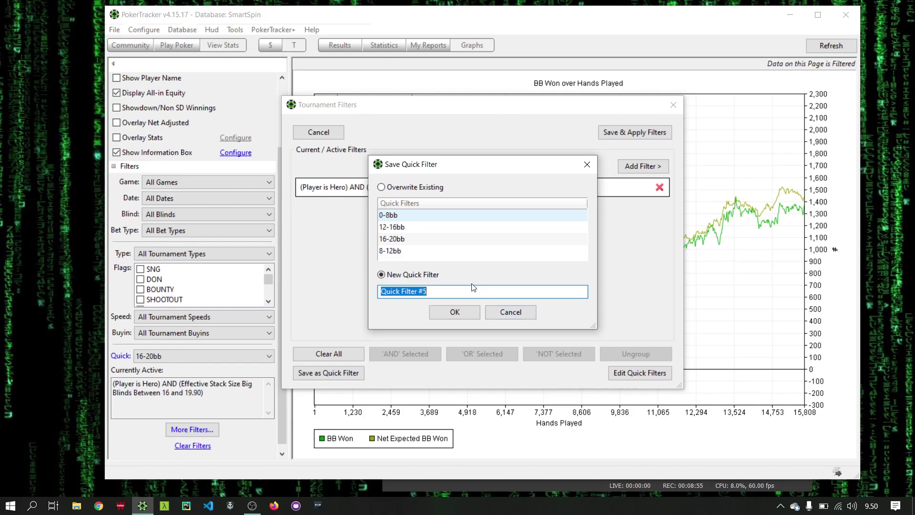
text(20-100bb)
click(457, 313)
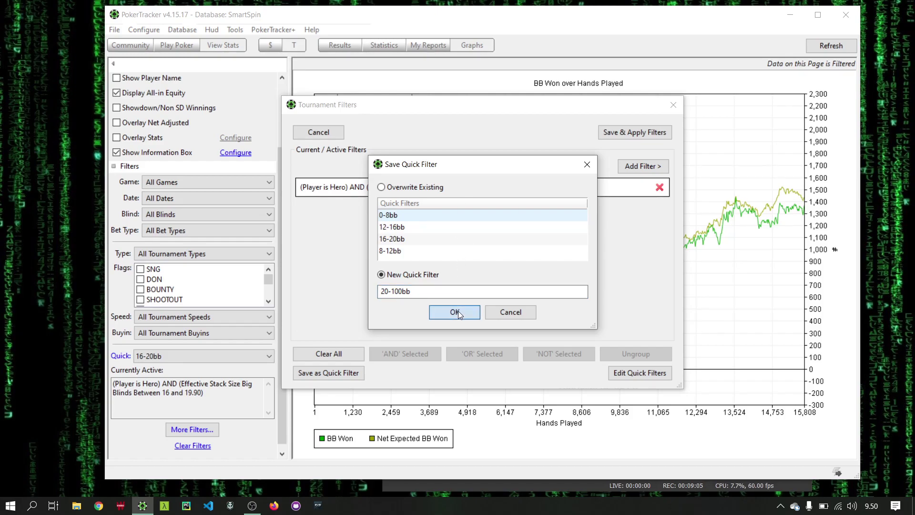
click(458, 313)
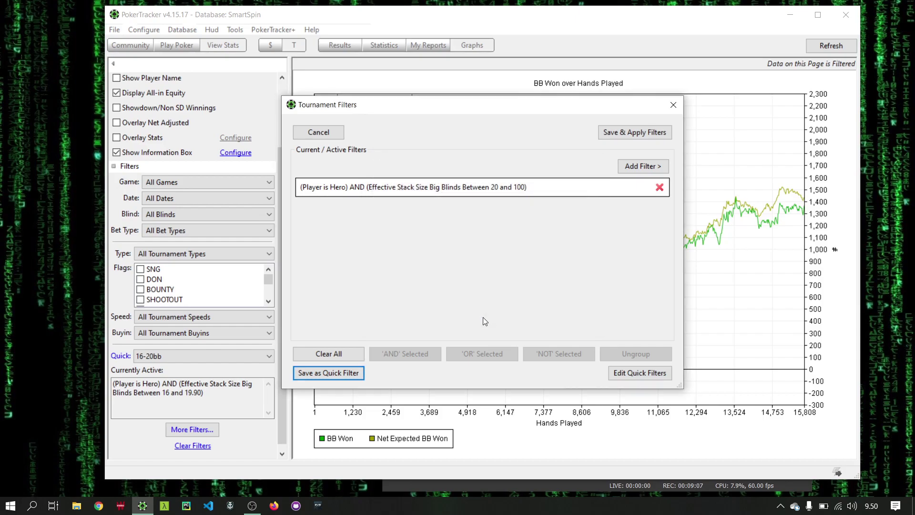
click(635, 132)
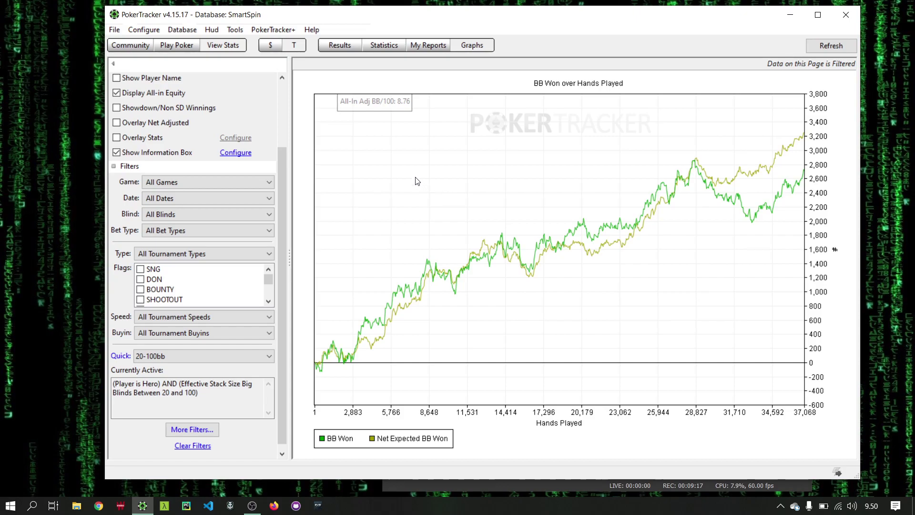
Move the All-In Adj BB/100 information box down from the graph's upper edge into the empty plot area.
drag(399, 114, 372, 178)
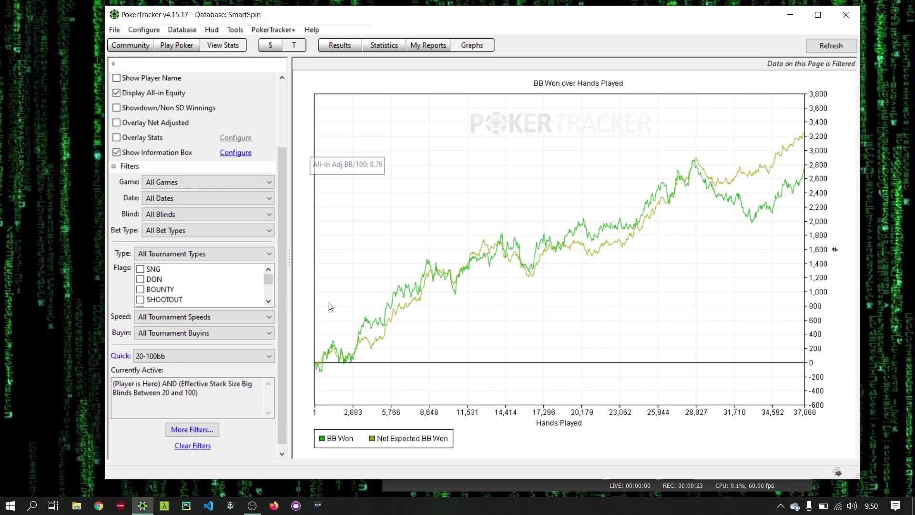
drag(349, 170, 371, 162)
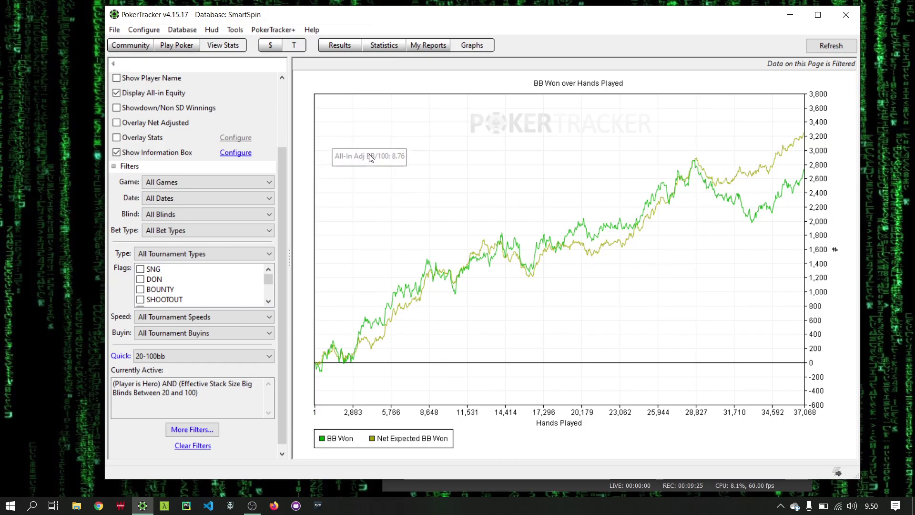
mouse_move(620, 246)
mouse_move(355, 359)
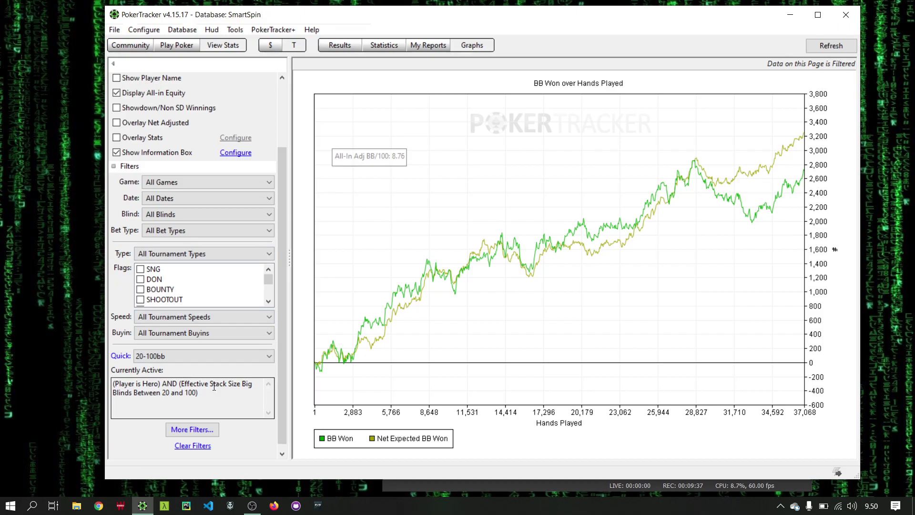
click(219, 356)
click(218, 352)
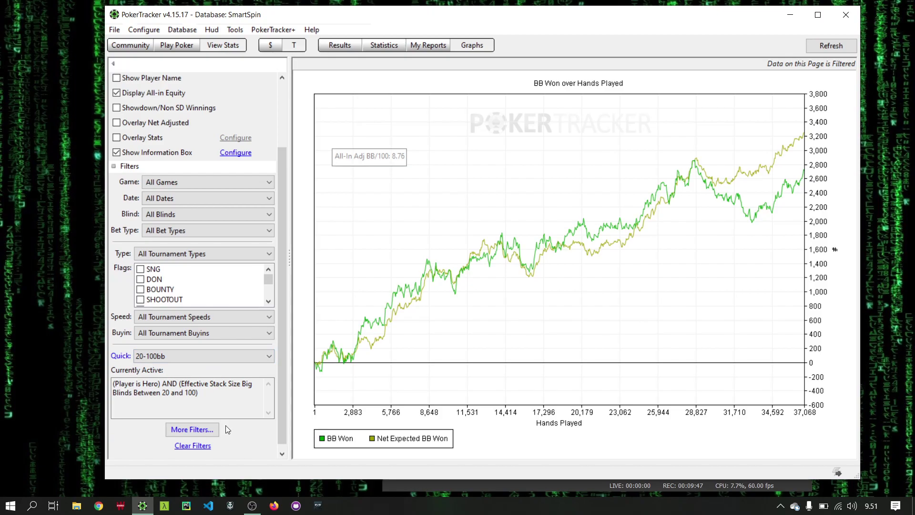
Add a preflop condition setting the active player's position to exactly 0 to the 20-100bb filter and apply it to the graph.
click(199, 431)
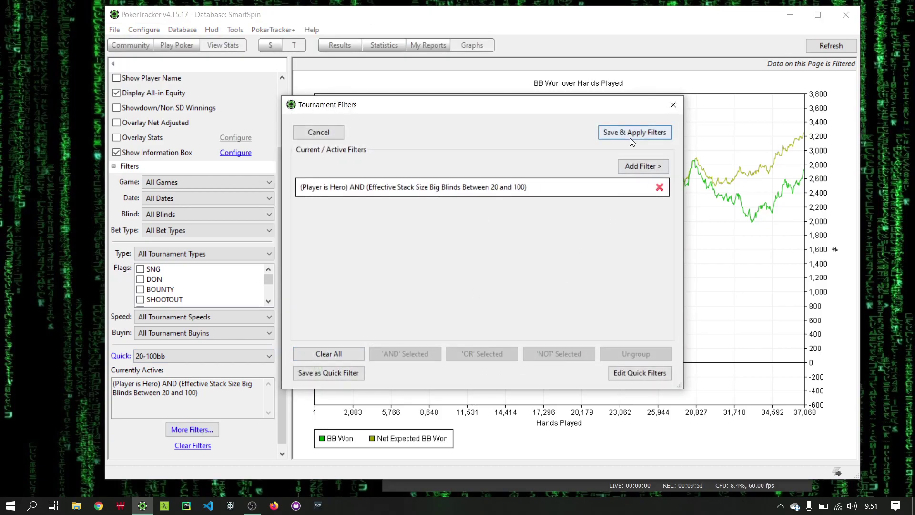
click(642, 166)
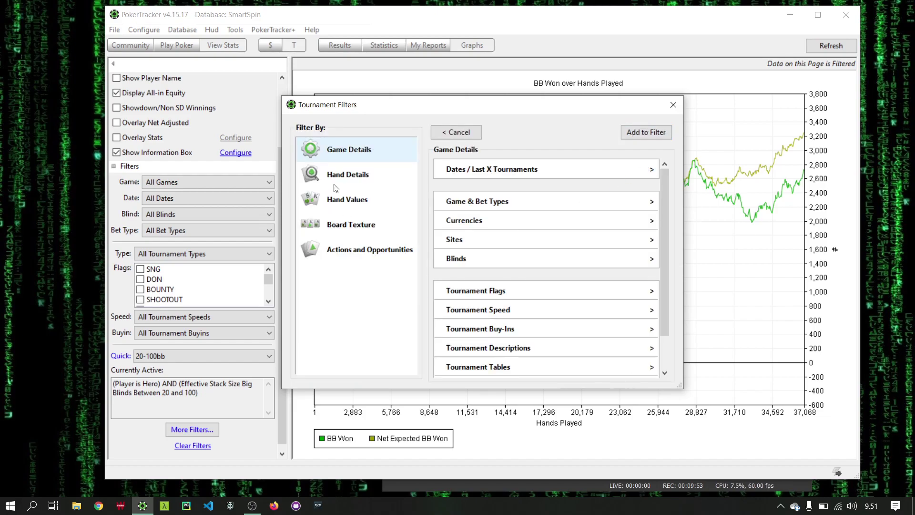
click(354, 180)
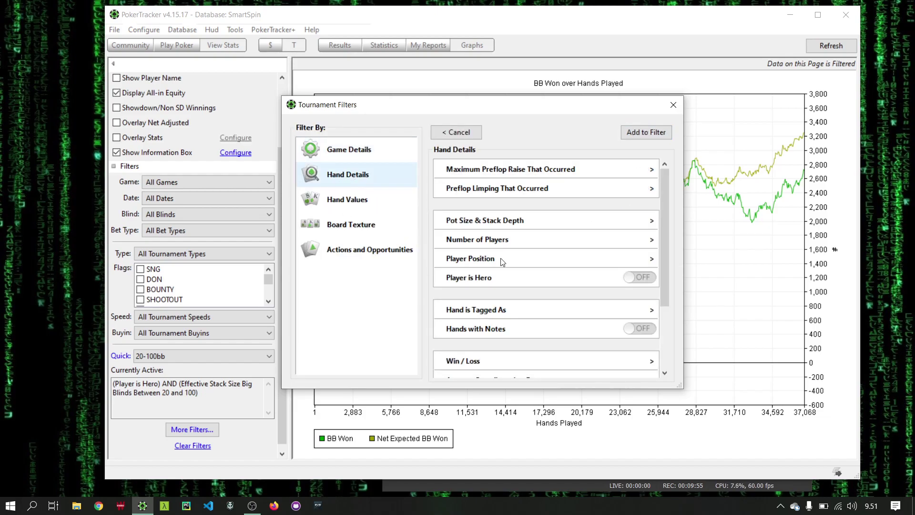
click(644, 264)
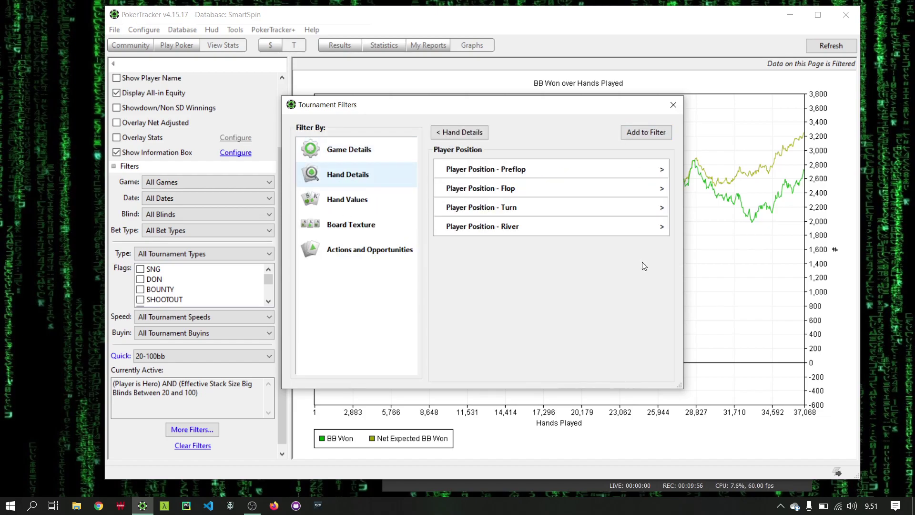
click(537, 171)
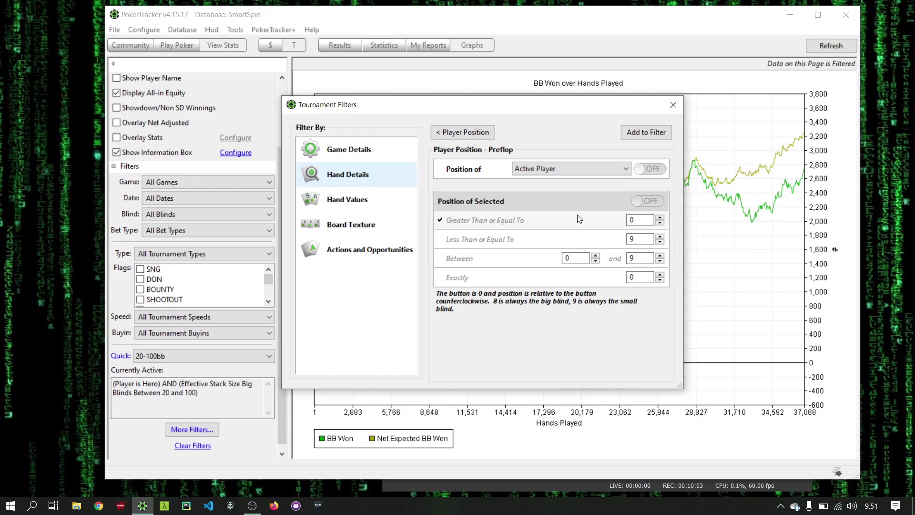
click(579, 281)
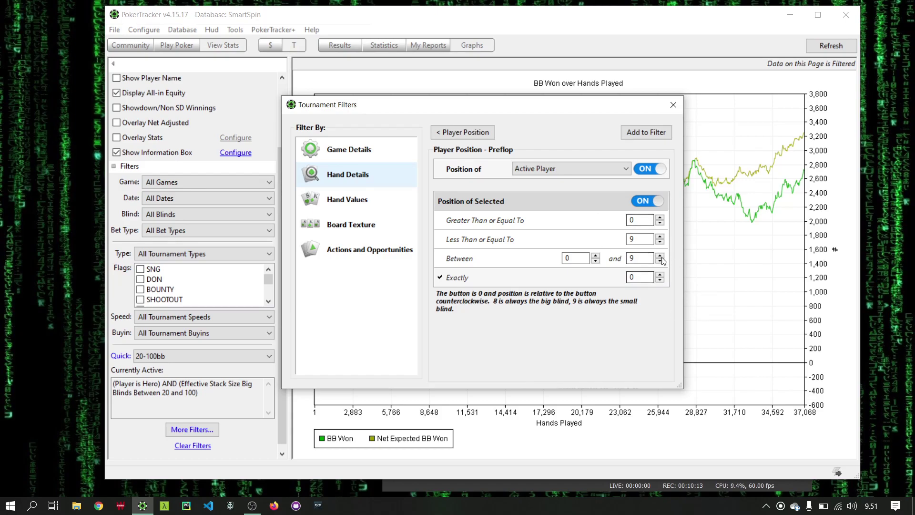
click(643, 133)
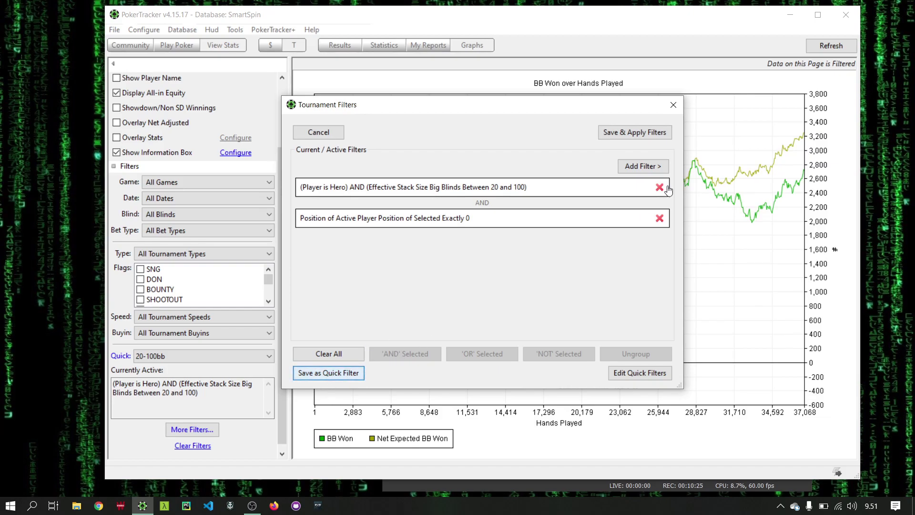
click(648, 137)
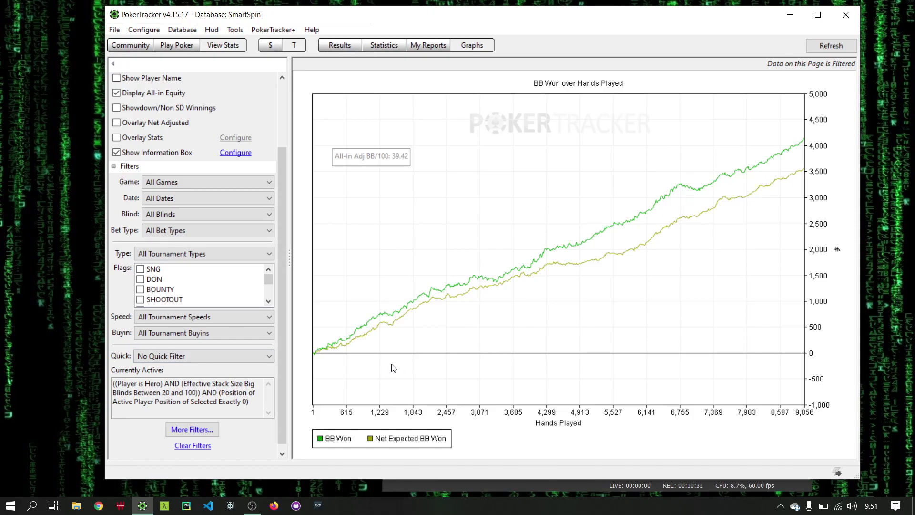
Show the showdown and non-showdown winnings lines on the graph.
scroll(117, 108, up, 1)
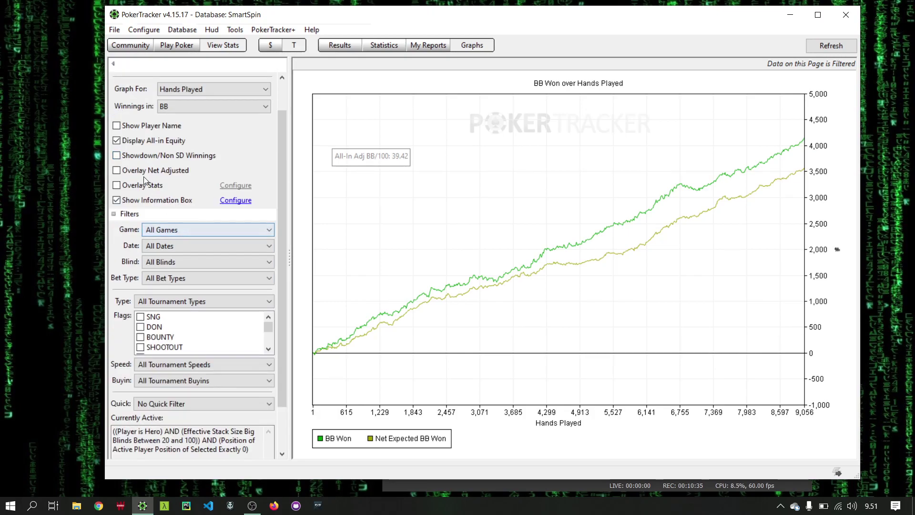
click(117, 155)
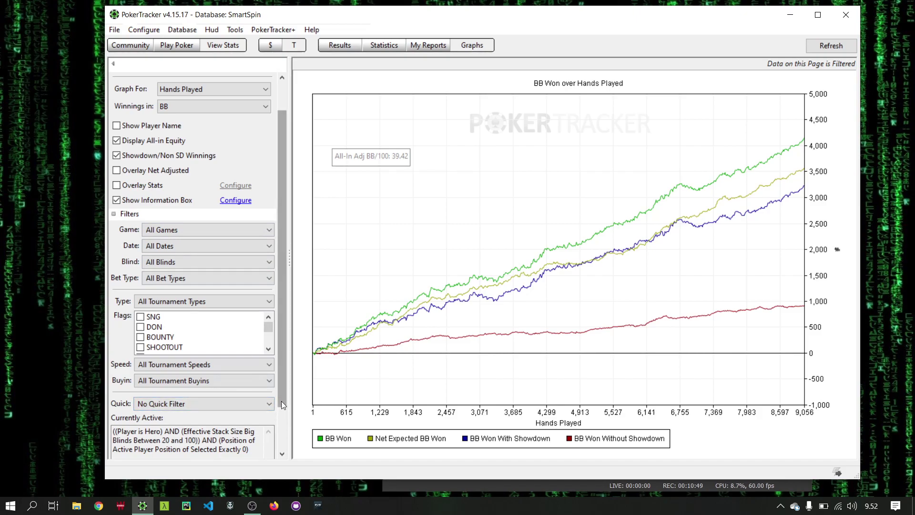
Remove the condition setting the active player's position to exactly 0 from the current filter.
drag(281, 402, 288, 443)
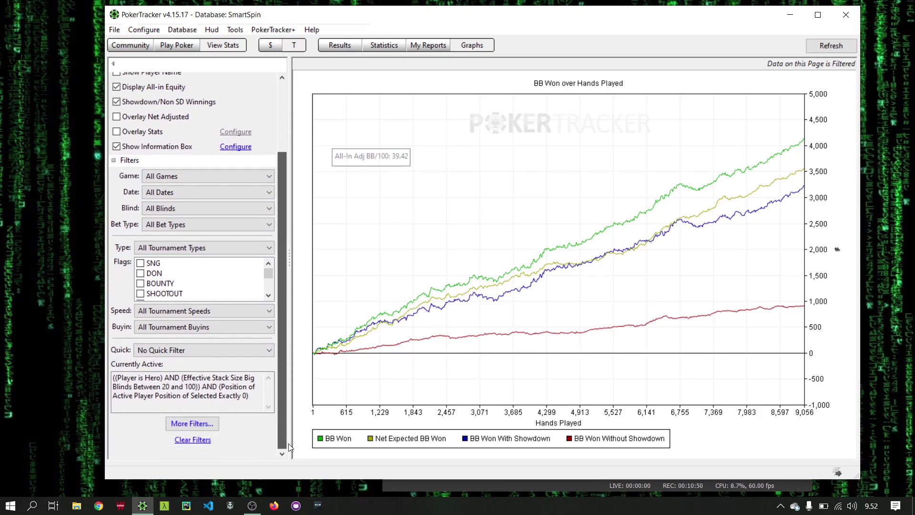
click(208, 424)
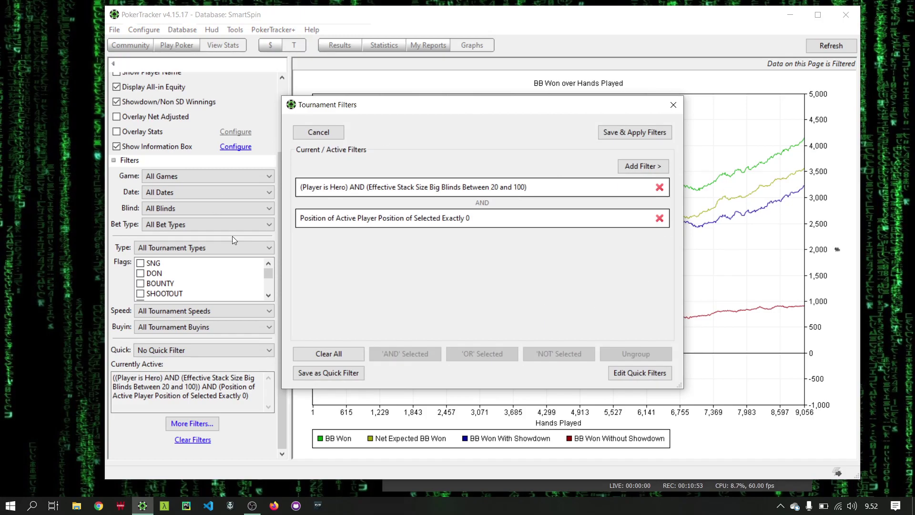
click(660, 218)
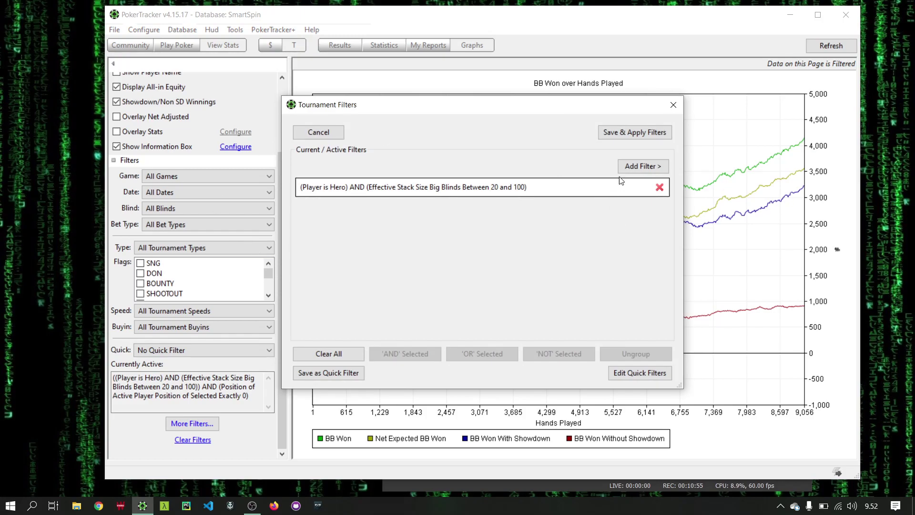
Add a preflop condition setting the active player's position to exactly 9 to the 20-100bb filter and apply it to the graph.
click(633, 167)
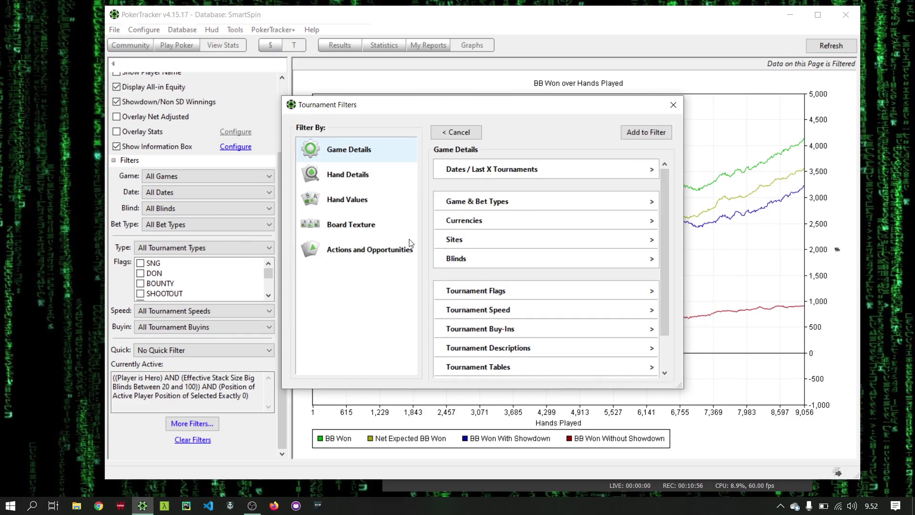
click(362, 175)
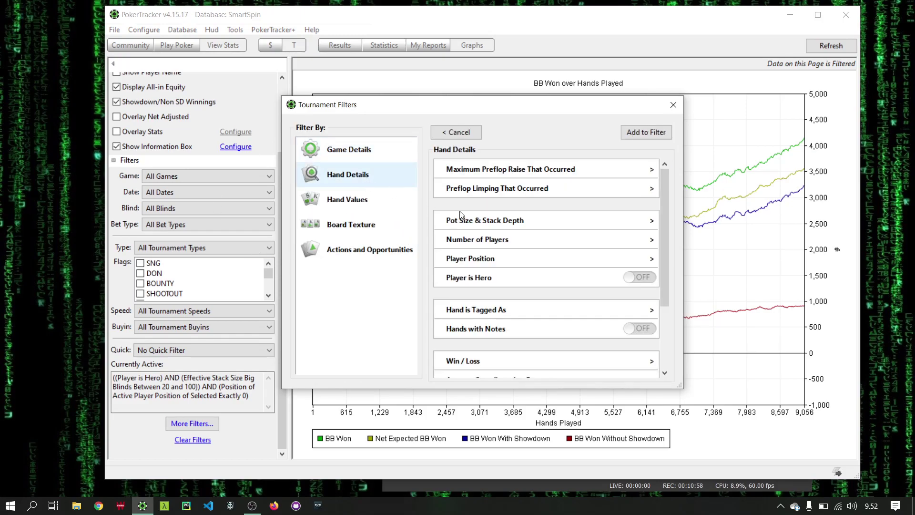
click(652, 264)
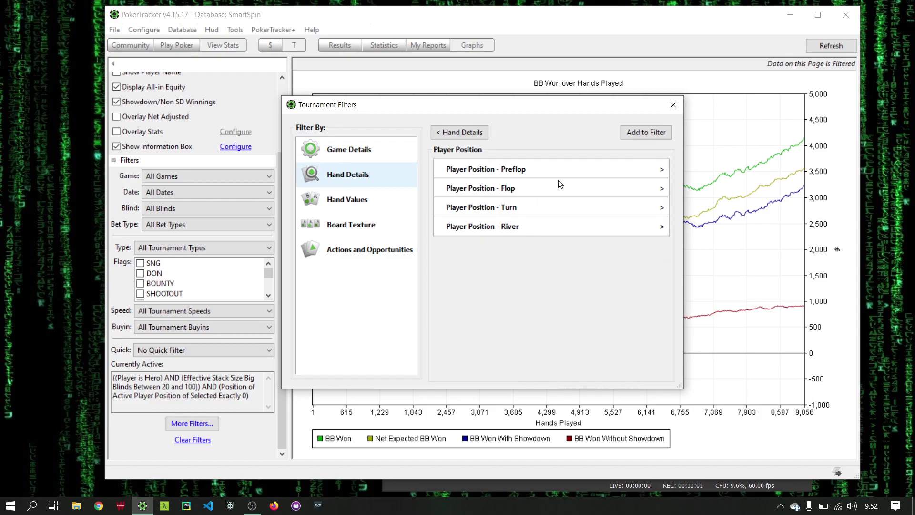
click(568, 171)
click(520, 282)
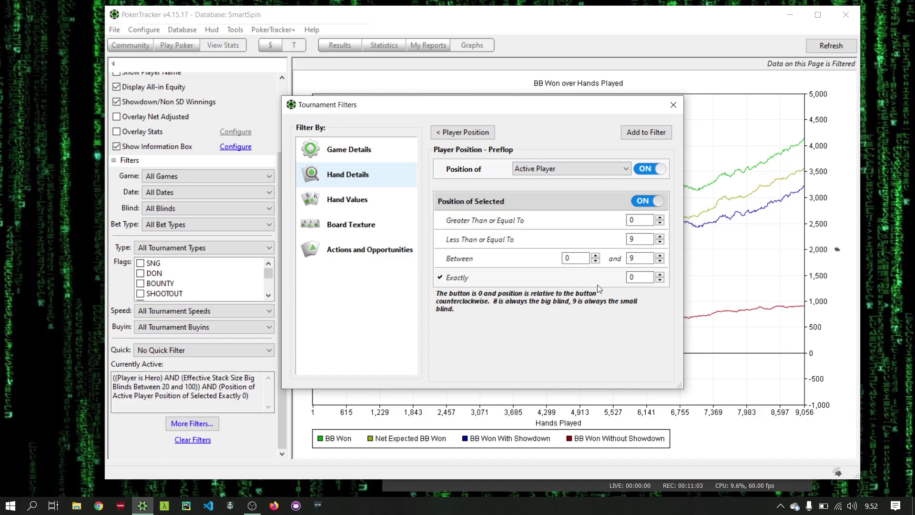
double_click(641, 277)
click(658, 132)
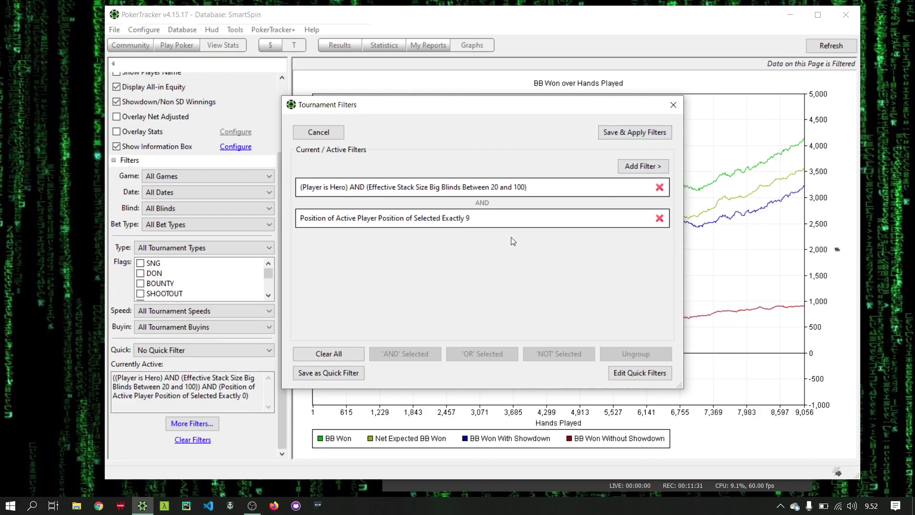
click(648, 133)
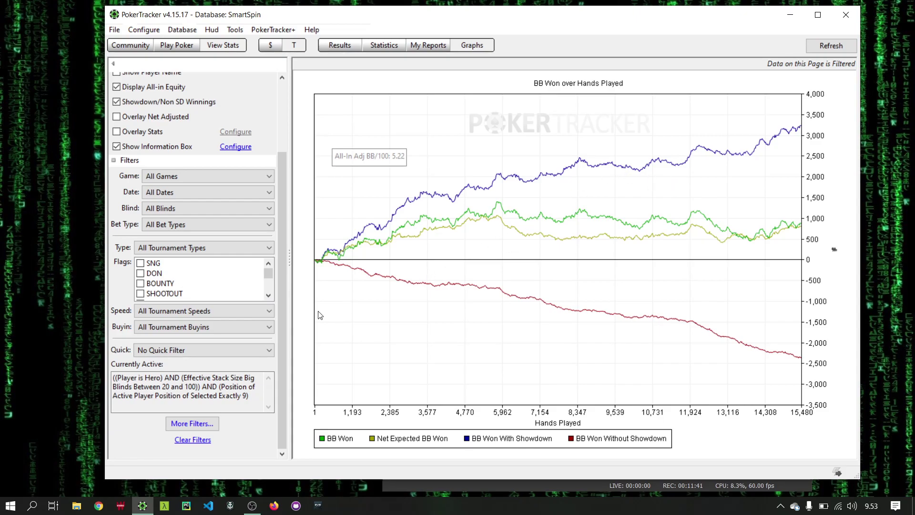
Apply the 12-16bb quick filter to the graph.
click(234, 355)
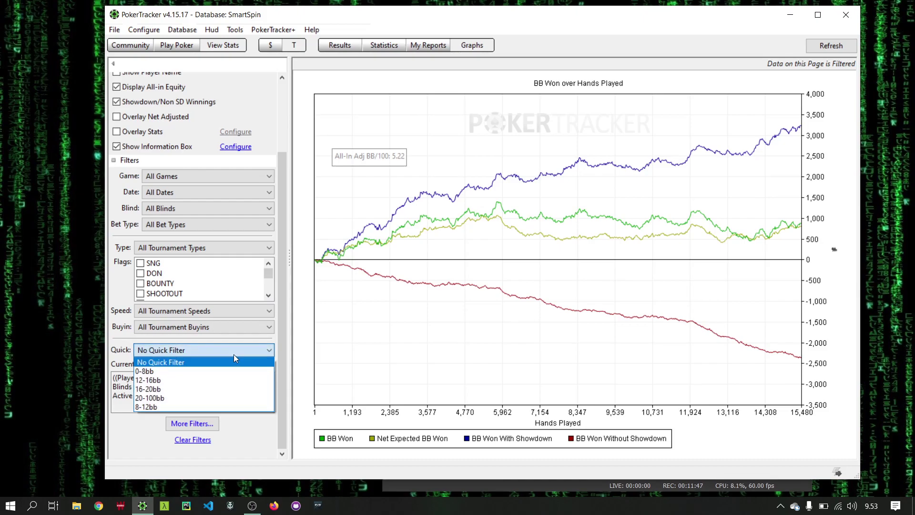
click(202, 424)
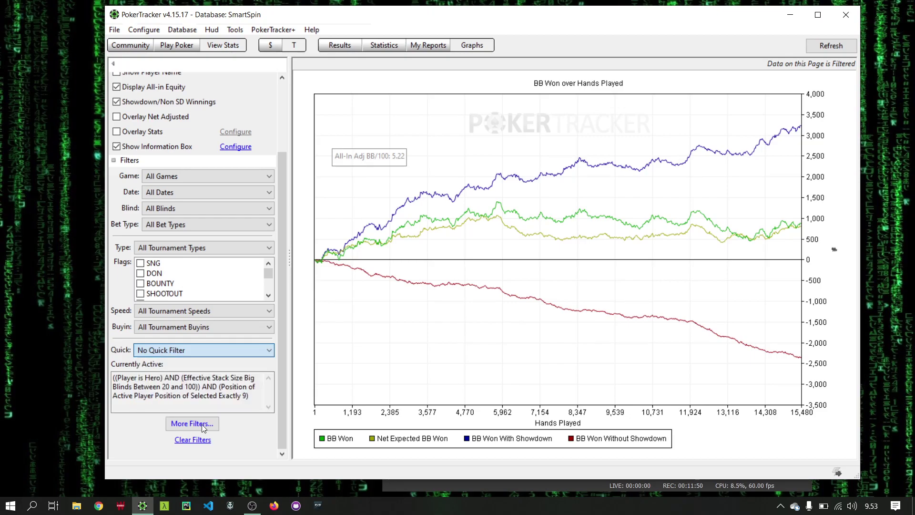
click(224, 354)
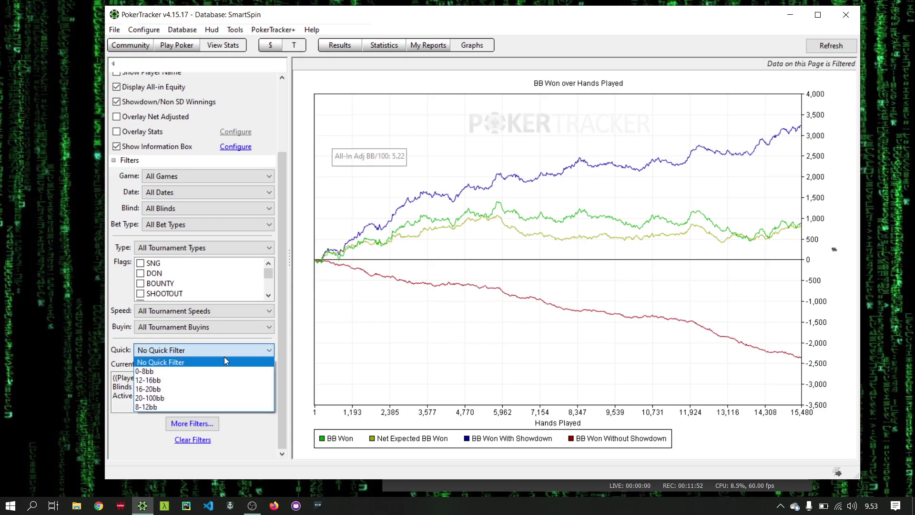
click(217, 381)
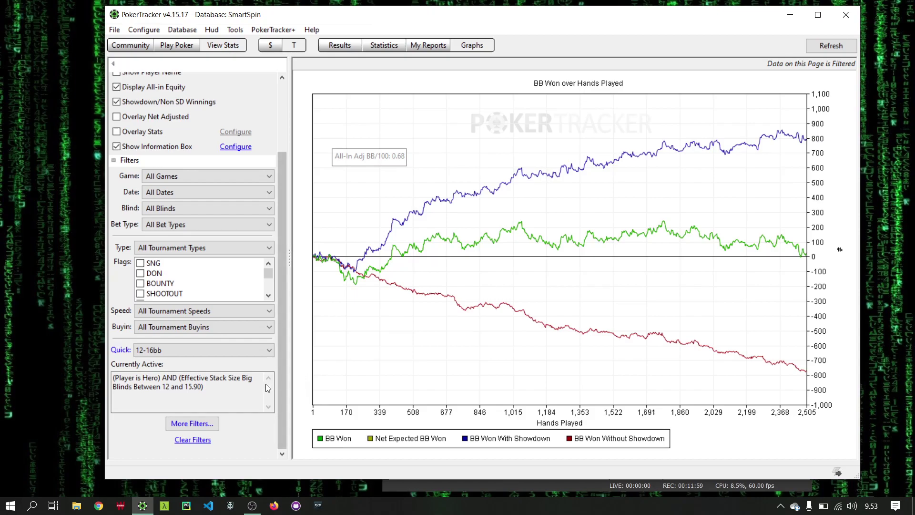
Switch the graph to the 16-20bb quick filter and open its conditions for editing.
click(218, 349)
click(219, 350)
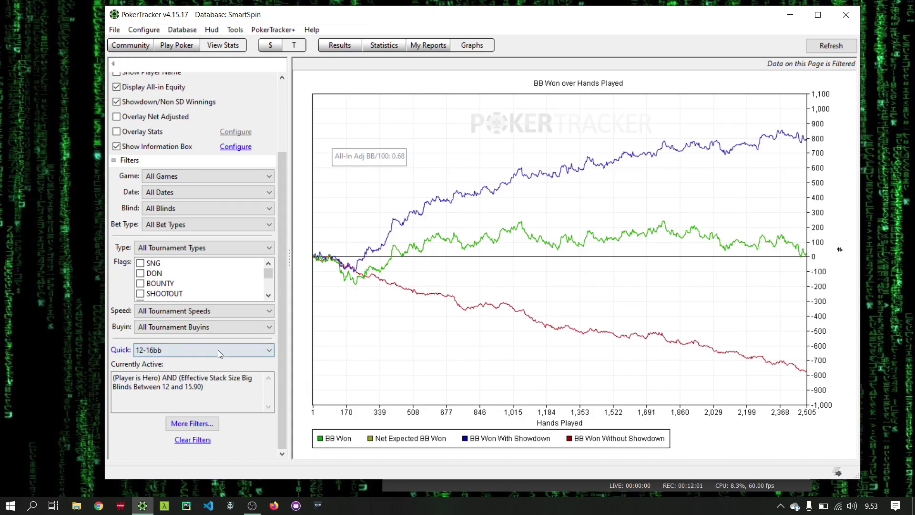
click(218, 348)
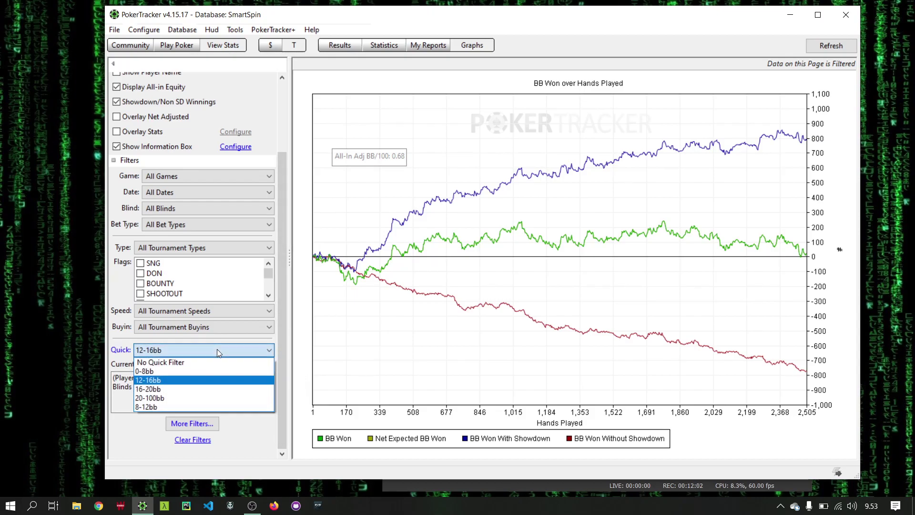
click(198, 389)
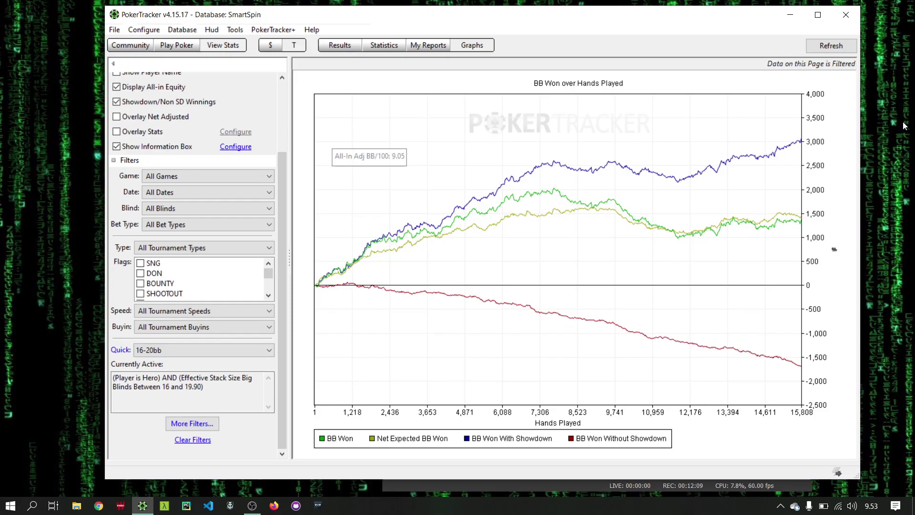
mouse_move(361, 261)
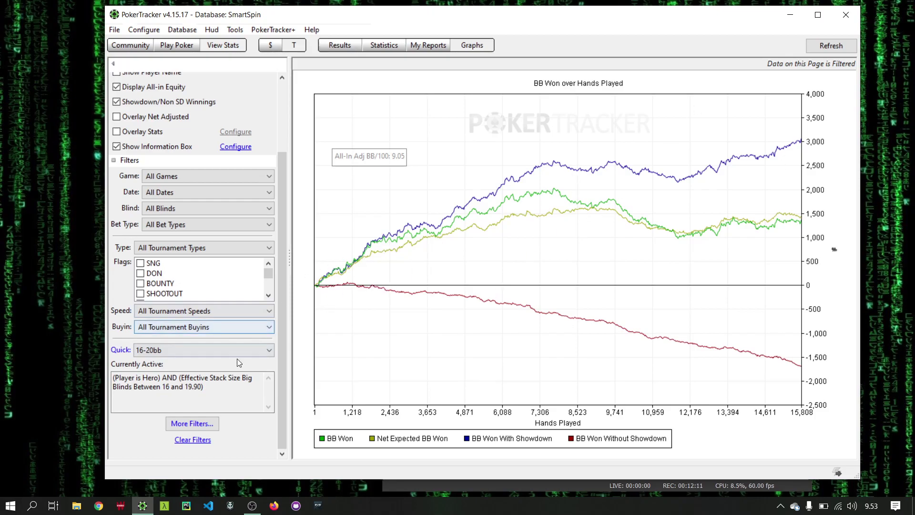
click(210, 423)
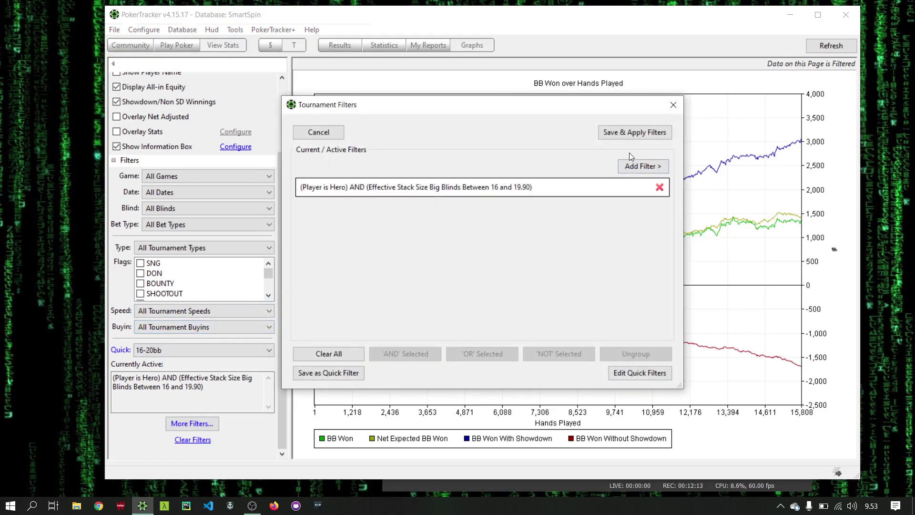
click(642, 167)
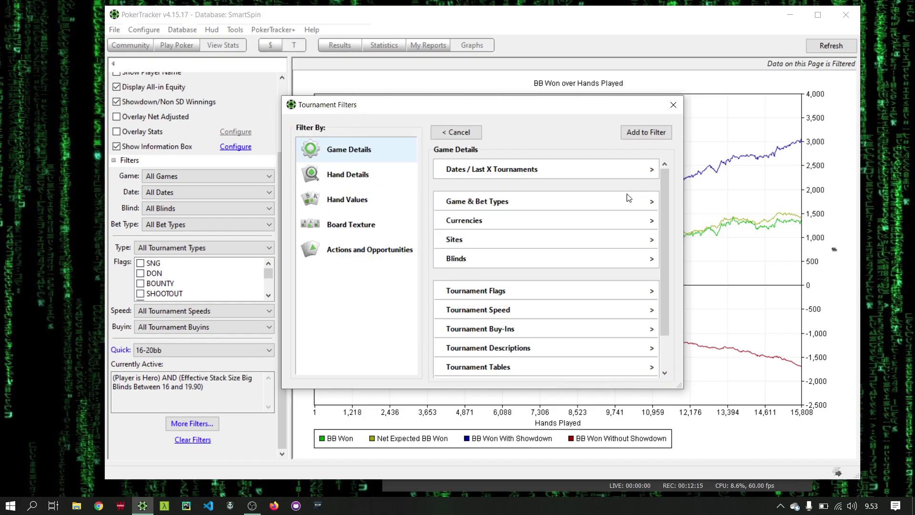
click(329, 179)
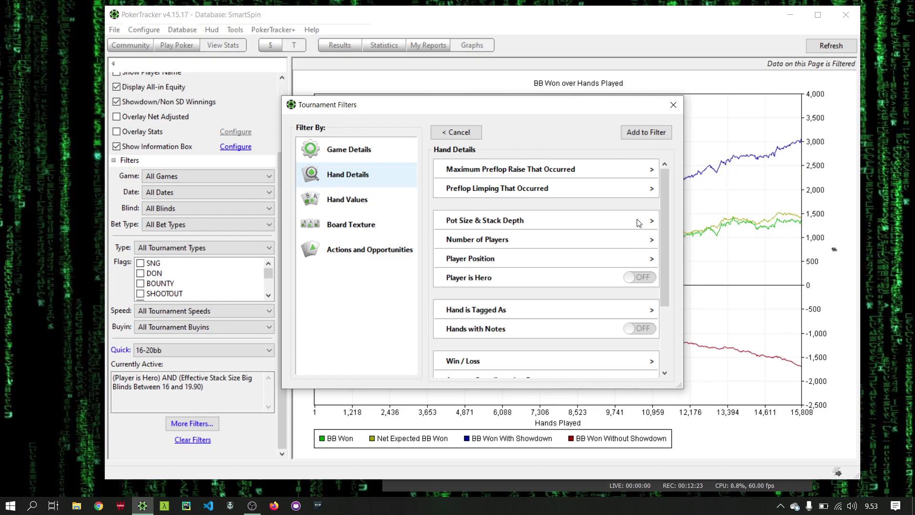
click(644, 241)
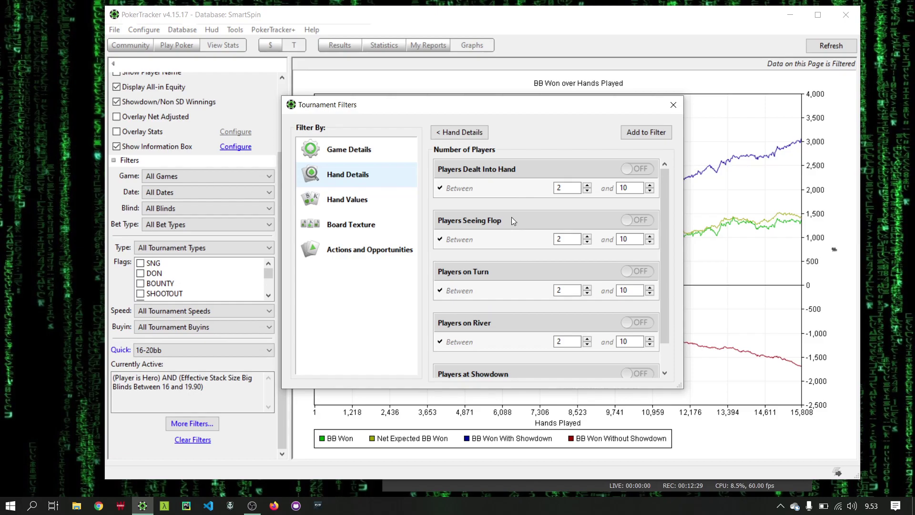
click(637, 168)
double_click(638, 189)
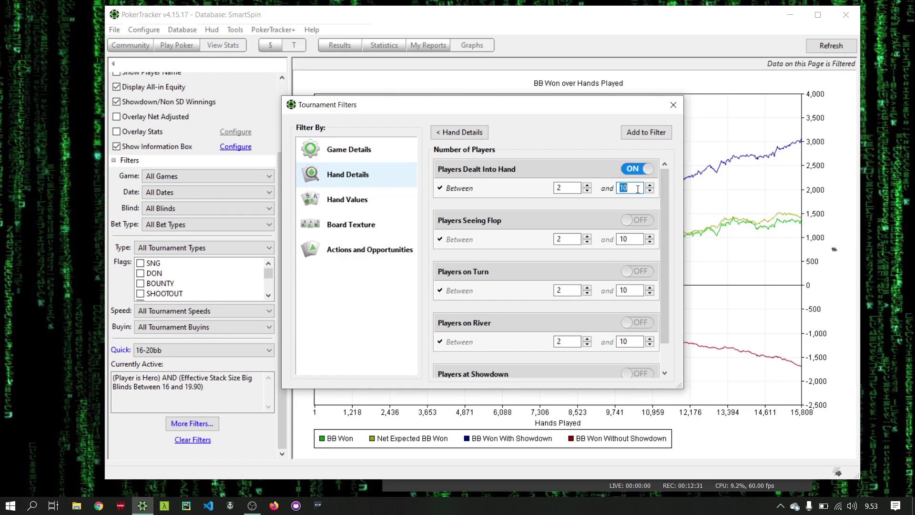
text(2)
click(465, 136)
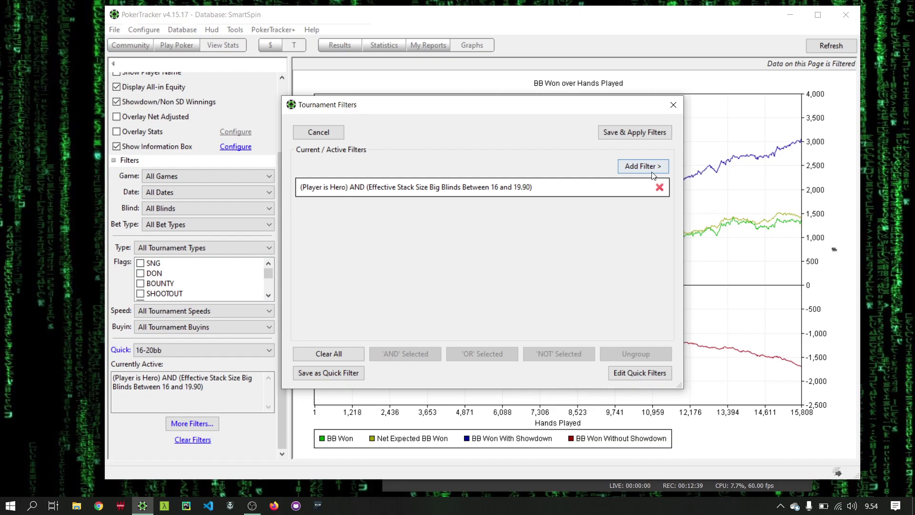
Add a condition limiting the players dealt into the hand to between 2 and 2.
click(651, 166)
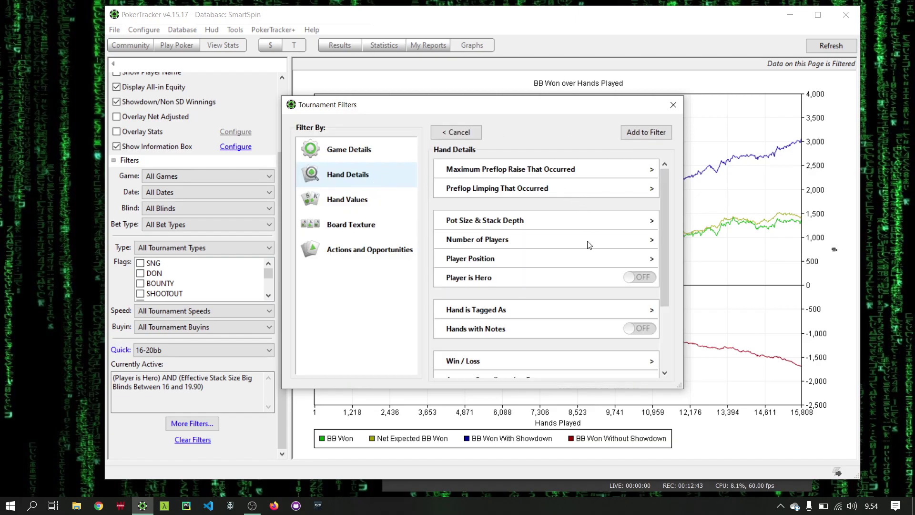
click(619, 244)
double_click(640, 189)
text(2)
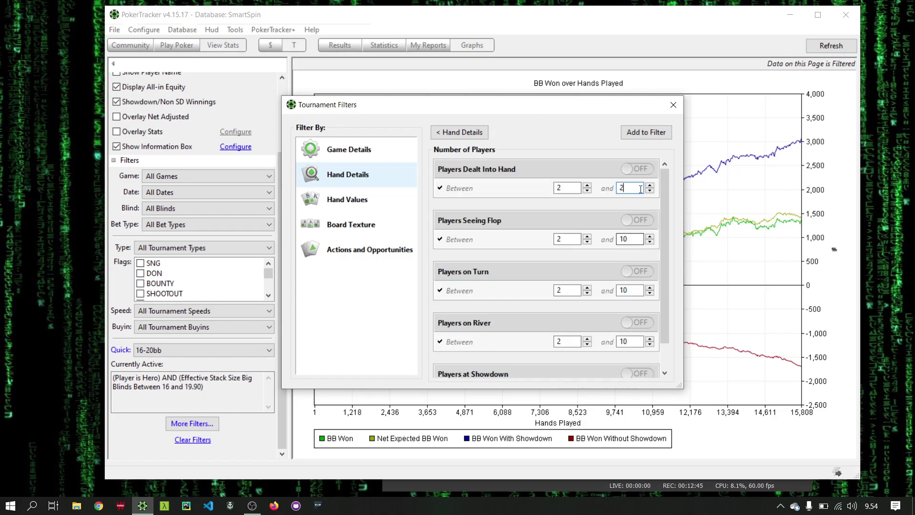
click(637, 168)
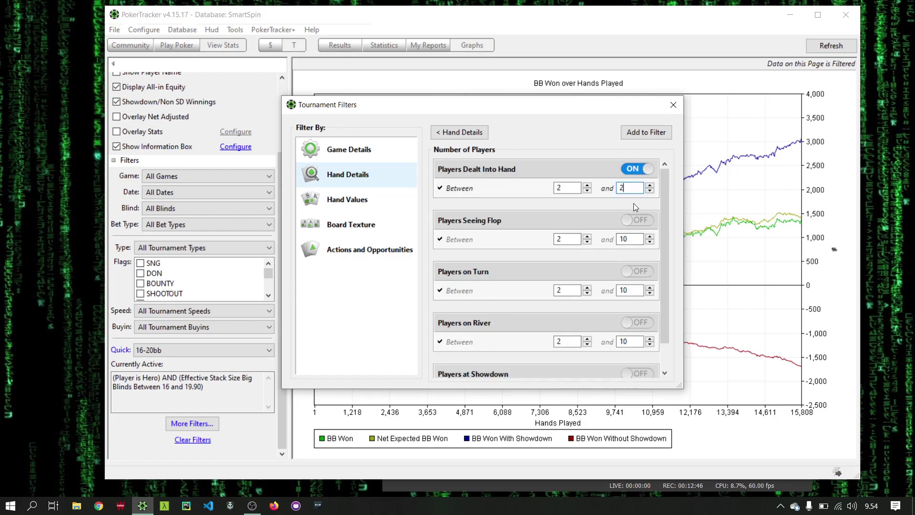
click(658, 133)
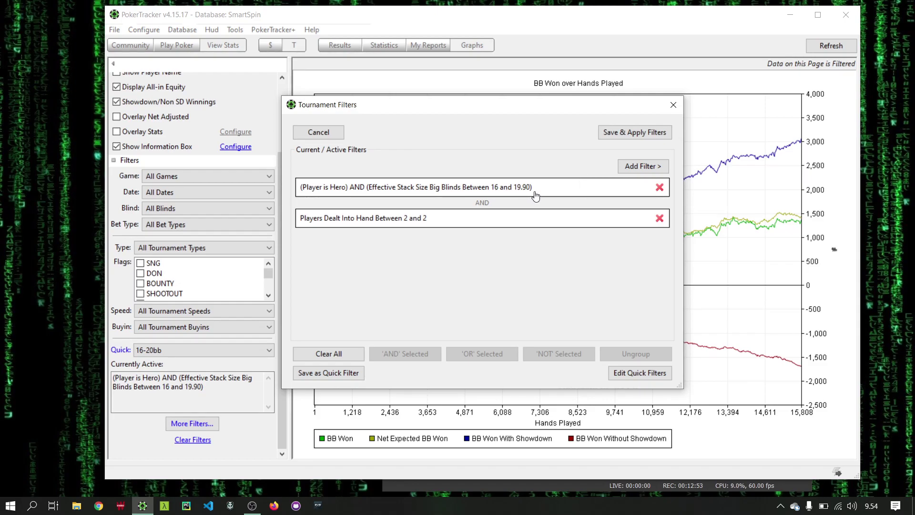
Add a preflop condition setting the active player's position to exactly 8 and apply the combined filter to the graph.
click(644, 166)
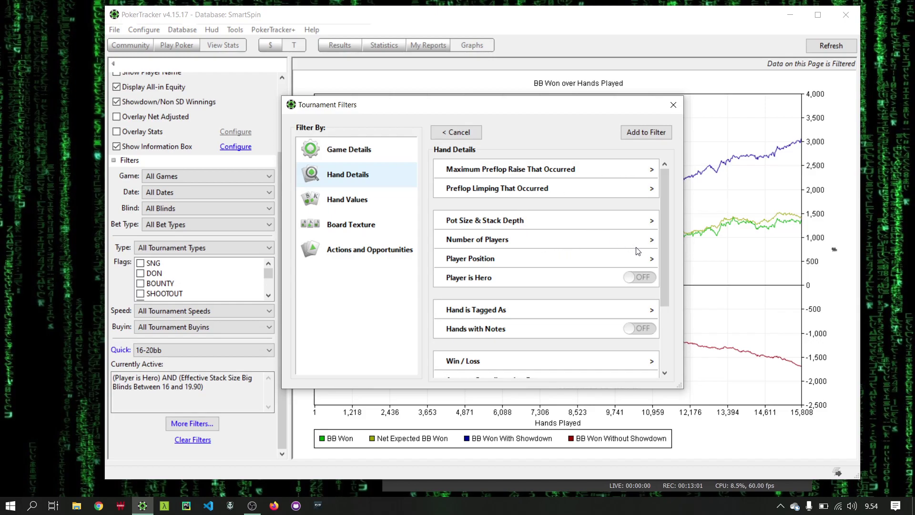
click(645, 259)
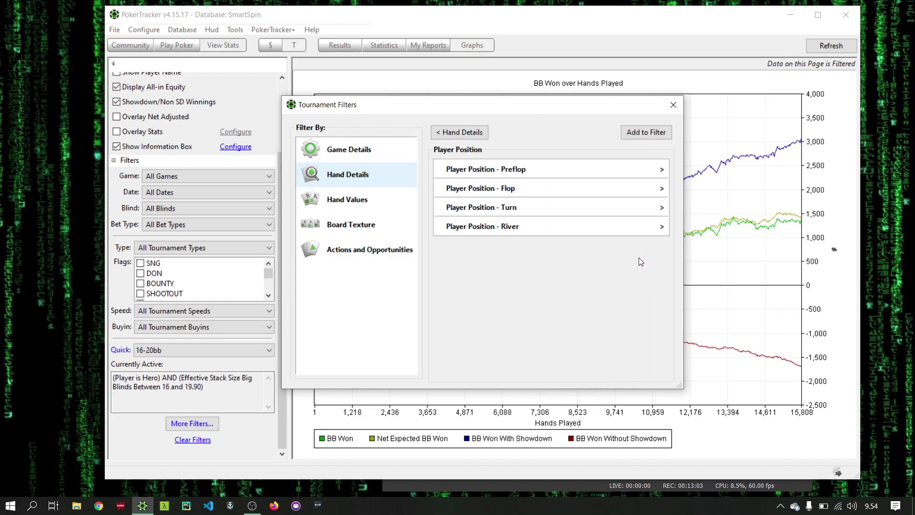
click(553, 169)
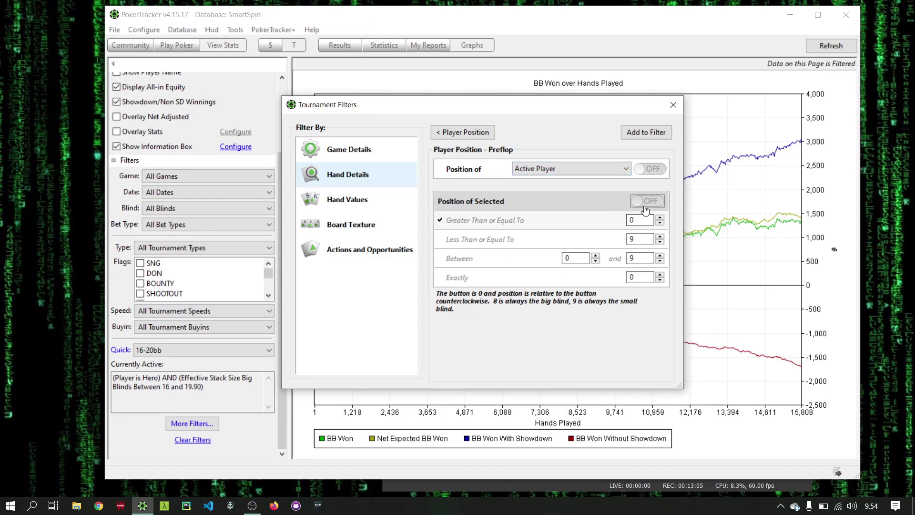
click(646, 201)
click(642, 276)
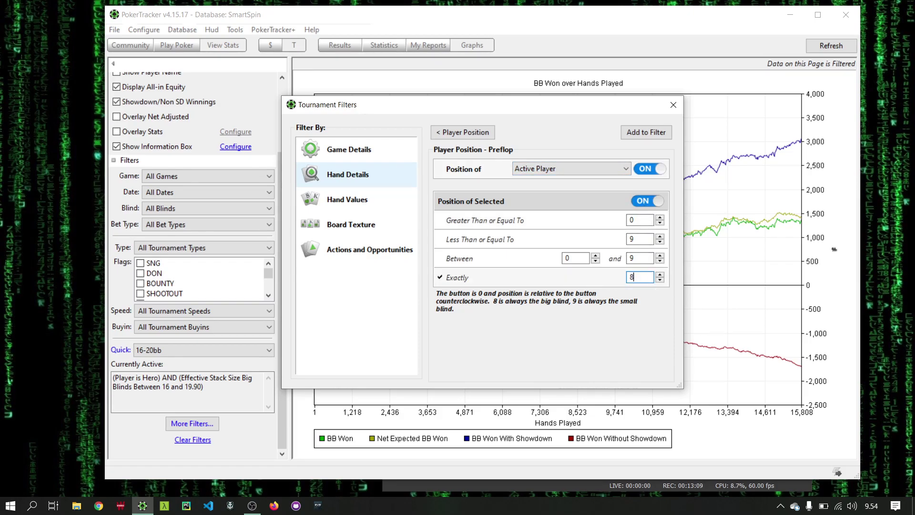
click(639, 132)
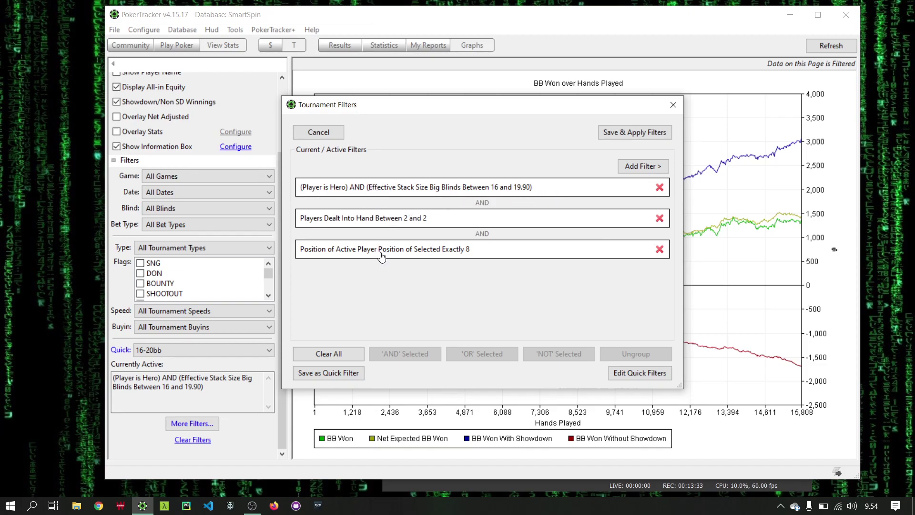
click(629, 132)
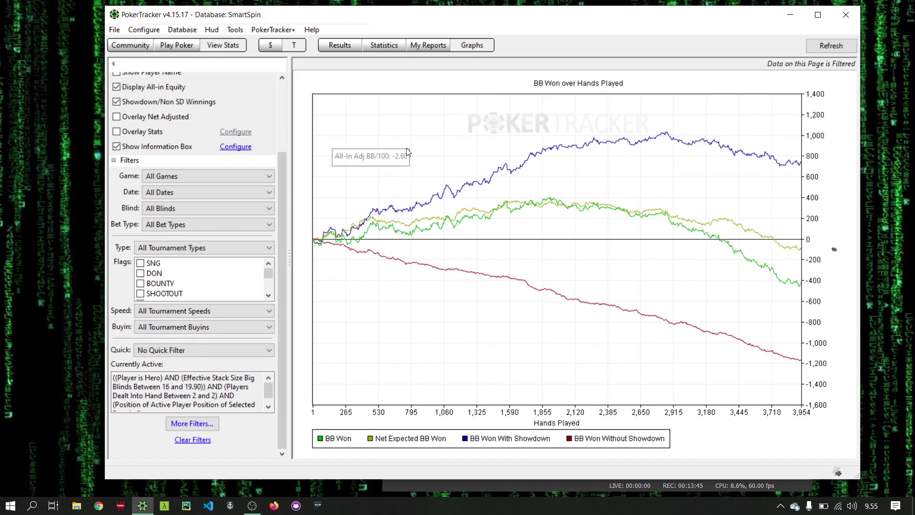
Replace the combined filter on the graph with the 0-8bb quick filter.
mouse_move(616, 211)
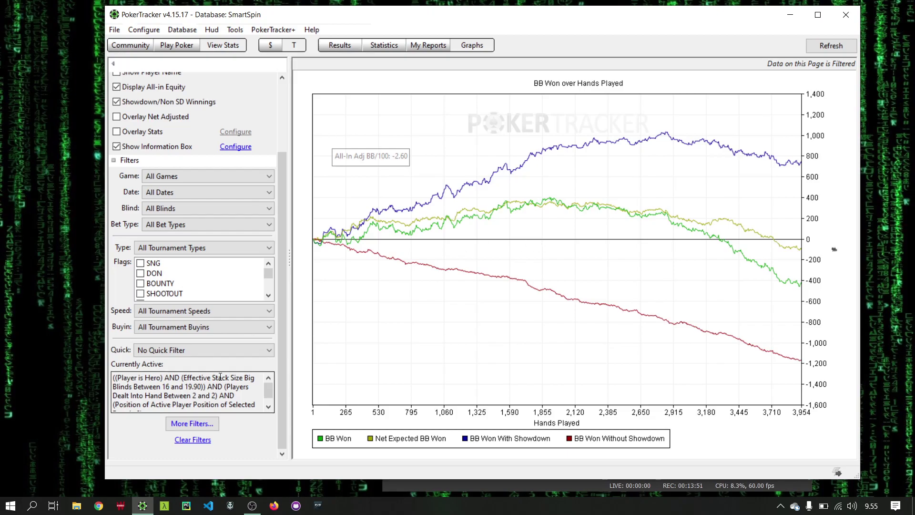
click(222, 351)
click(223, 372)
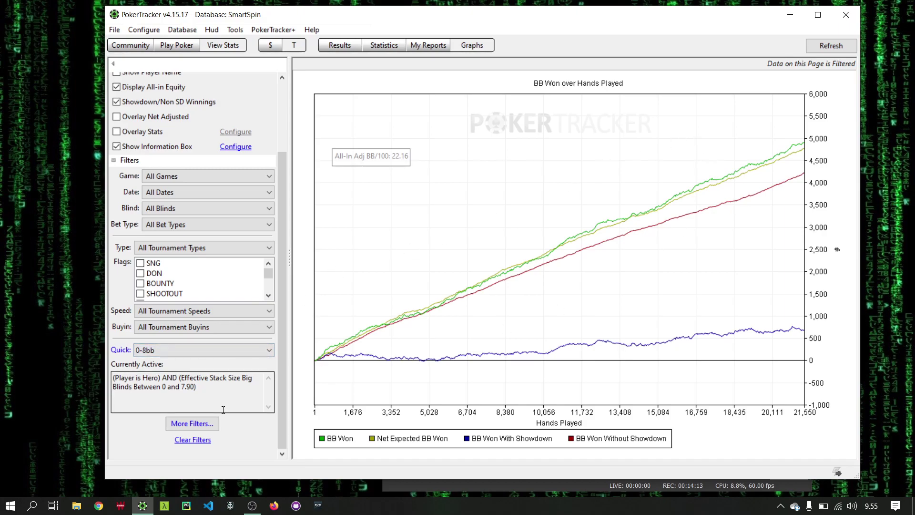
click(193, 423)
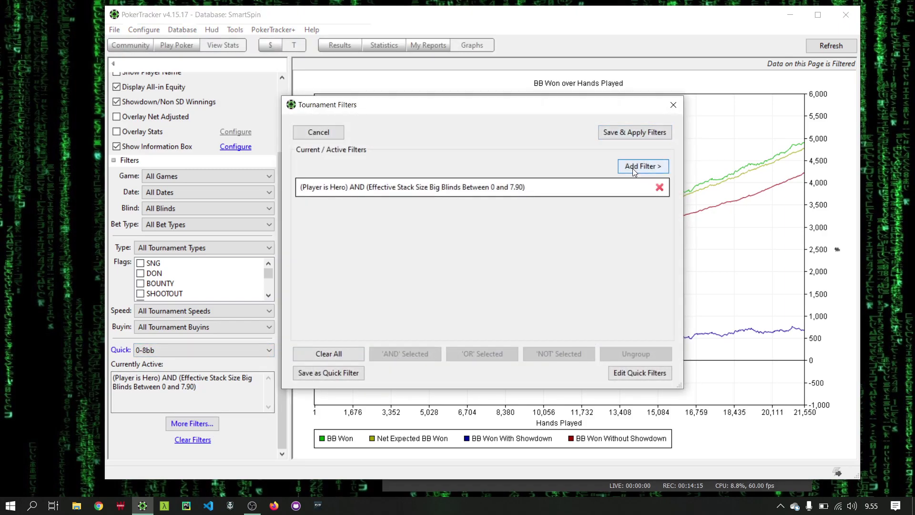
click(633, 167)
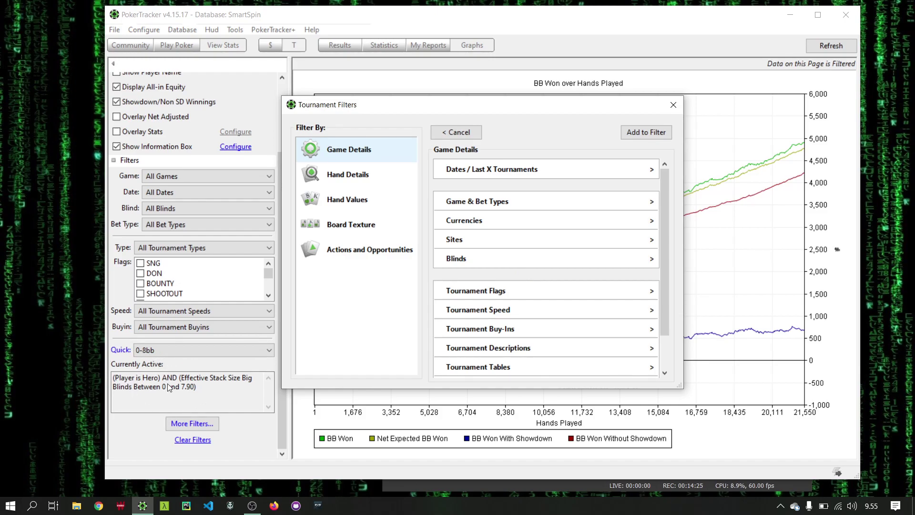
click(672, 106)
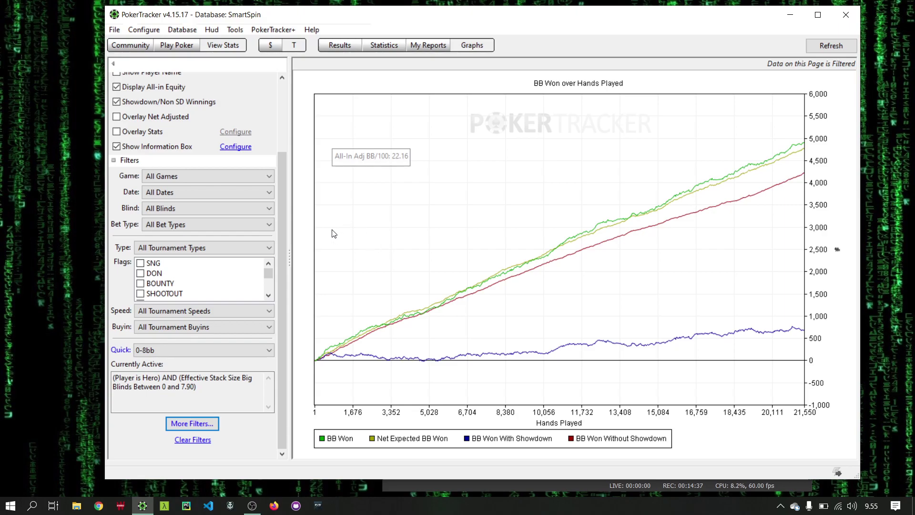
Limit the graph's date range to This Year and switch it to the 20-100bb quick filter.
click(193, 189)
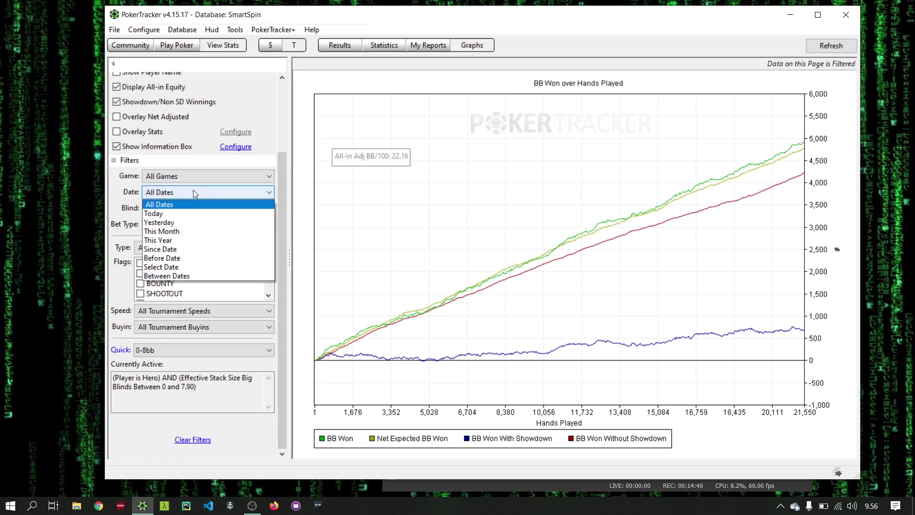
click(200, 240)
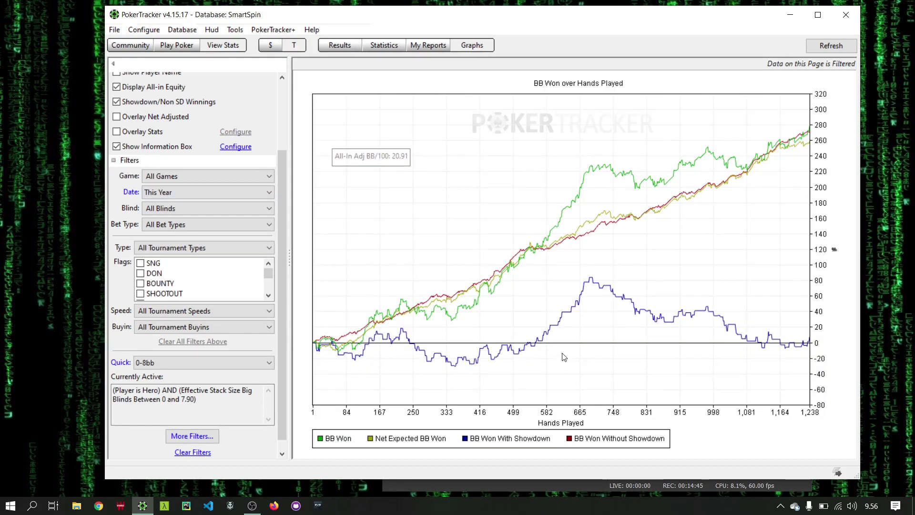
click(240, 363)
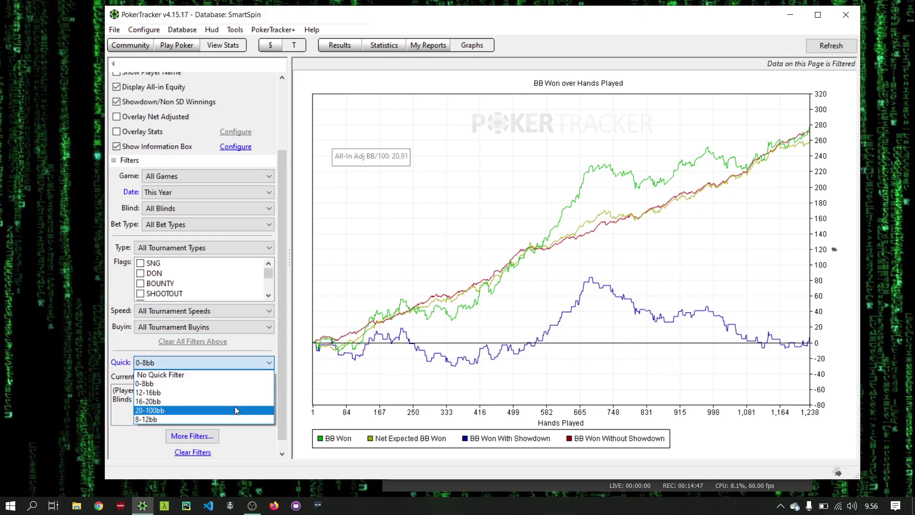
click(235, 409)
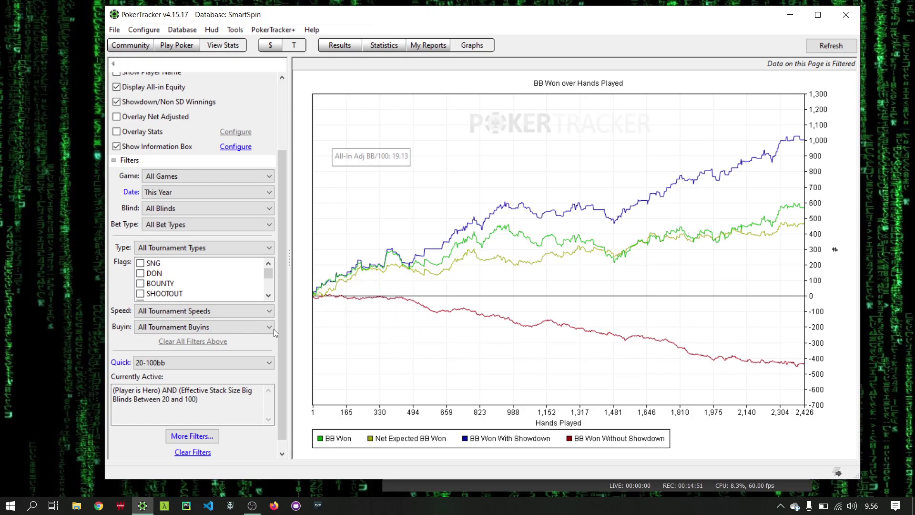
Show this year's results on the graph with the 12-16bb quick filter, followed by the 16-20bb quick filter.
click(228, 361)
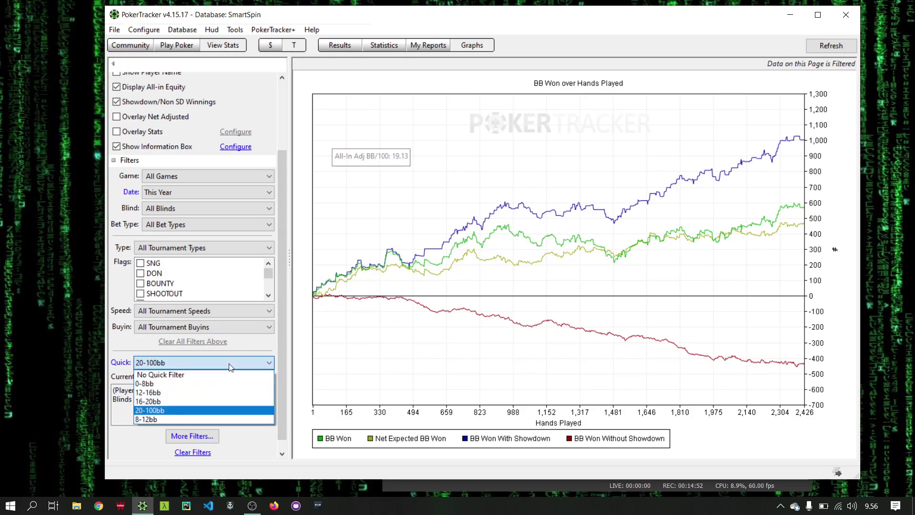
click(230, 393)
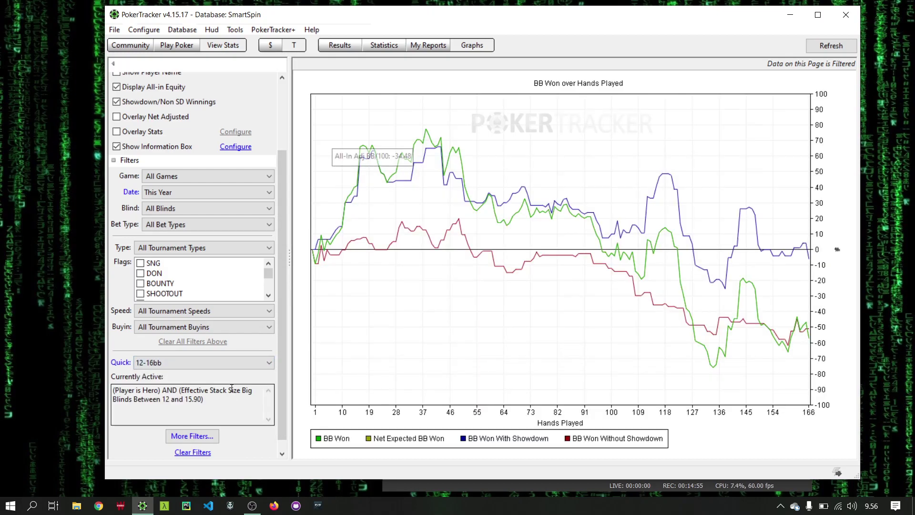
click(257, 359)
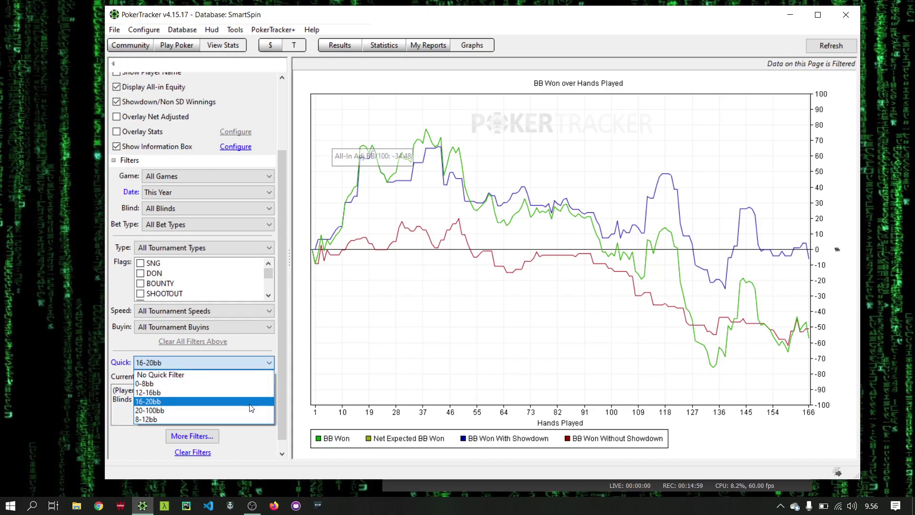
click(251, 403)
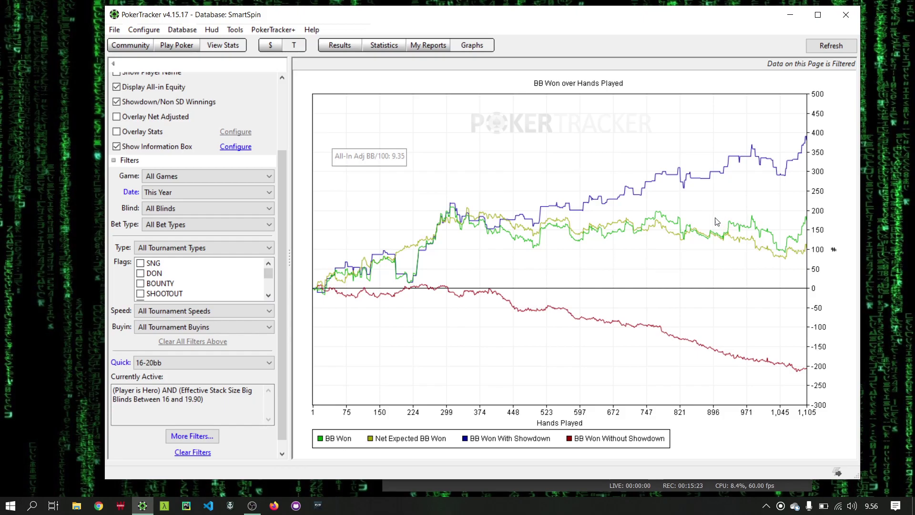
mouse_move(759, 252)
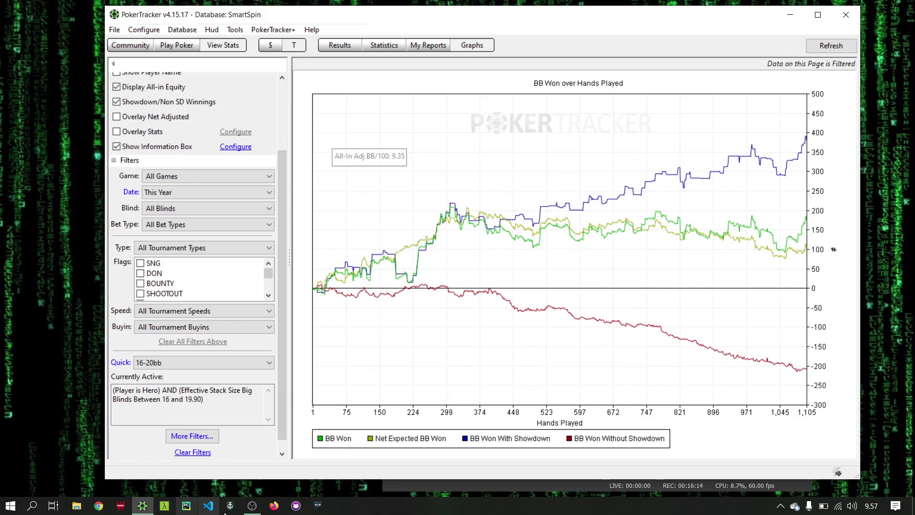
mouse_move(249, 510)
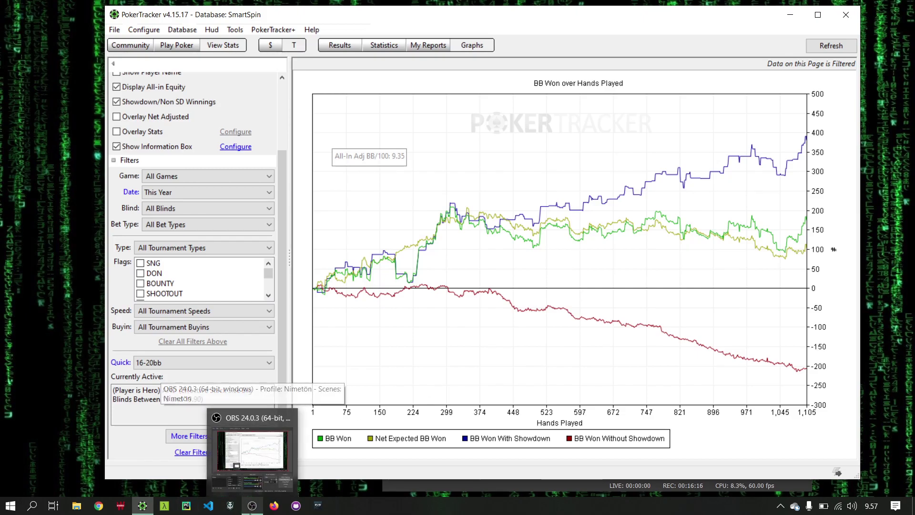